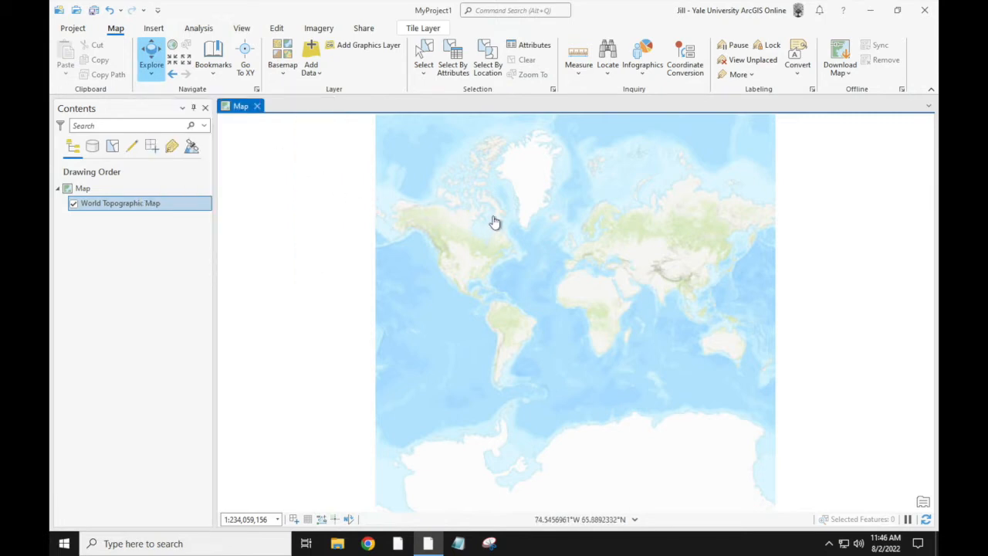
Pan the world map and zoom in on the Atlantic off eastern Canada with the Explore tool
mouse_move(563, 264)
left_mouse_down()
mouse_move(483, 265)
mouse_move(540, 256)
mouse_move(493, 232)
mouse_move(477, 271)
mouse_move(543, 261)
left_mouse_up()
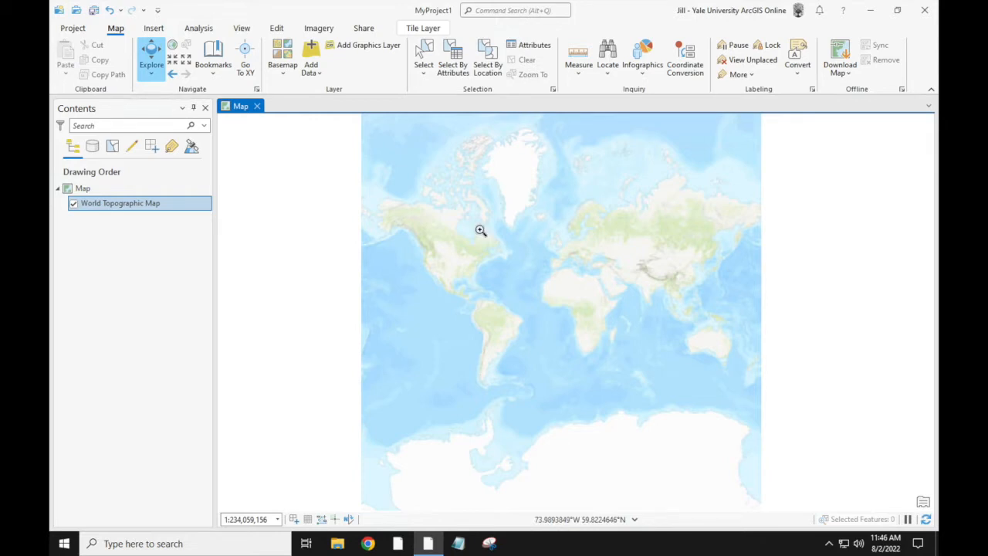
left_click_drag(481, 231, 538, 286)
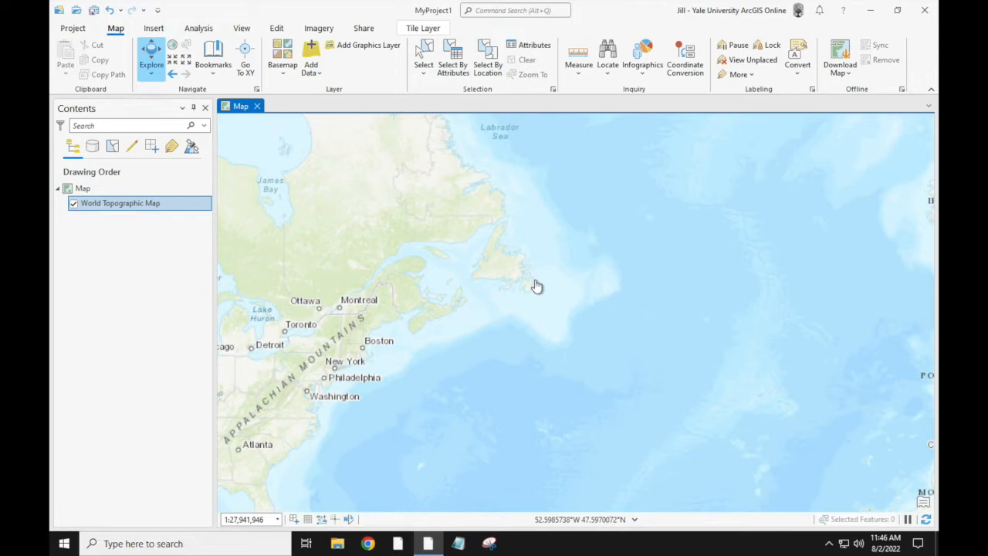
Set the Explore tool to No Pop-ups and switch it back to Visible Layers
left_click(152, 73)
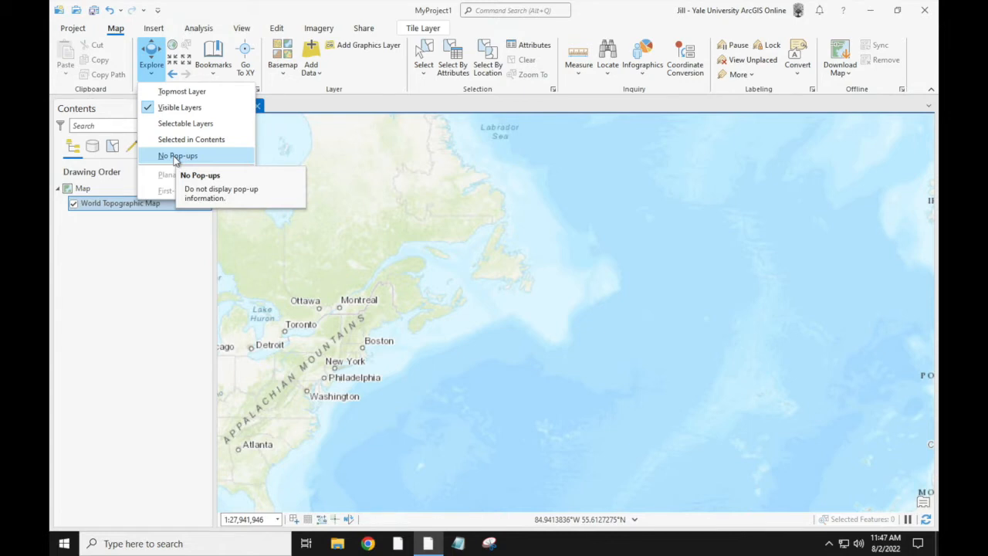
left_click(181, 157)
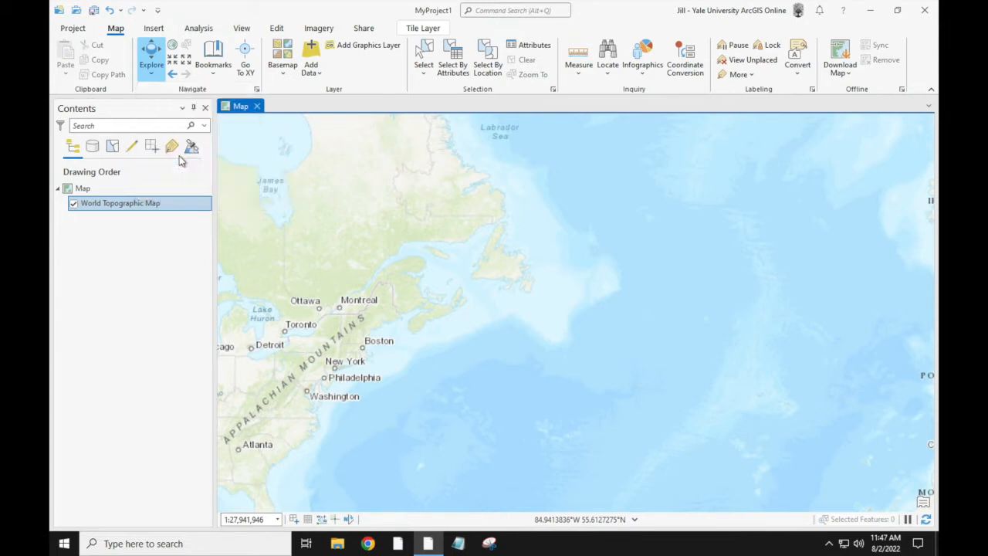
left_click(151, 75)
left_click(167, 108)
Zoom the map to its full extent and switch back and forth between the previous and next extents, ending on the eastern Canada view
left_click(173, 46)
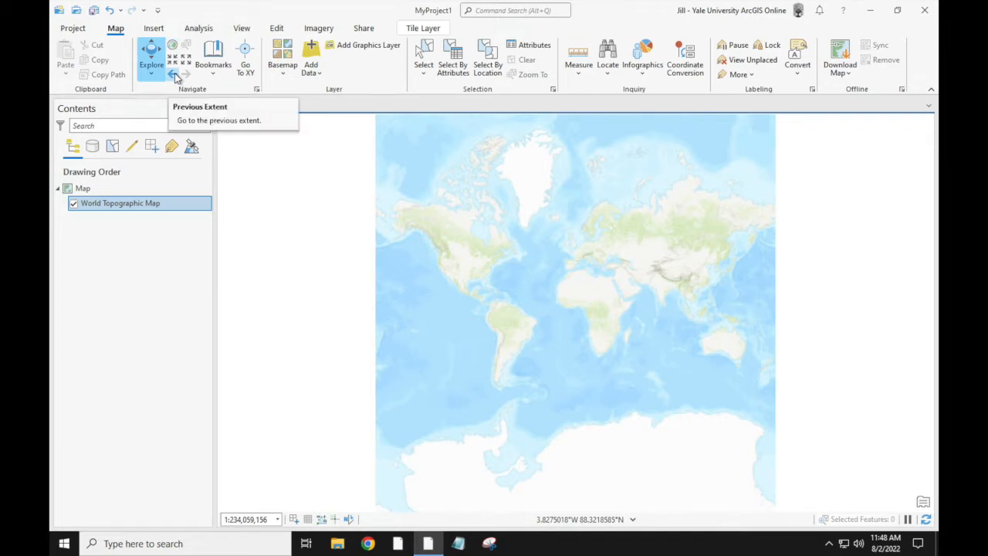
left_click(173, 74)
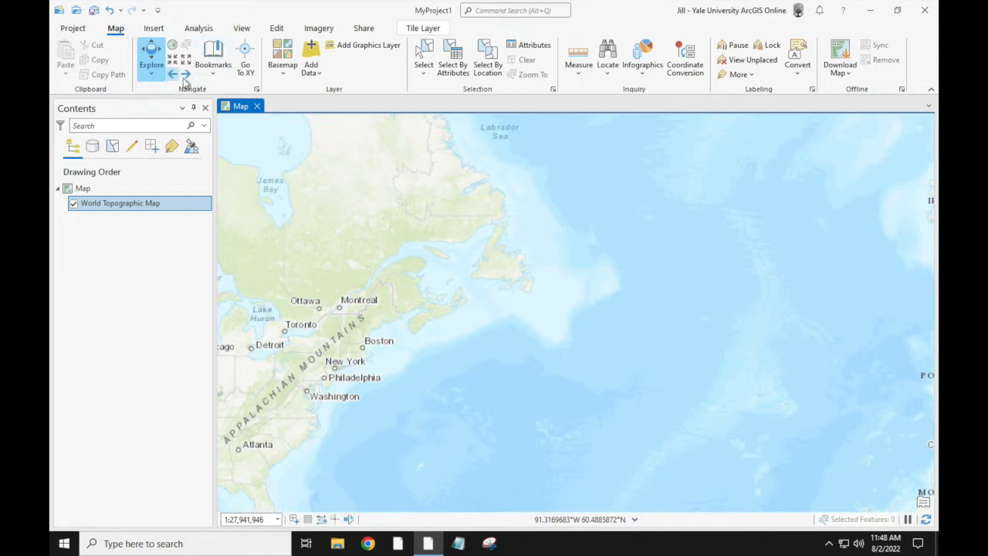
left_click(185, 75)
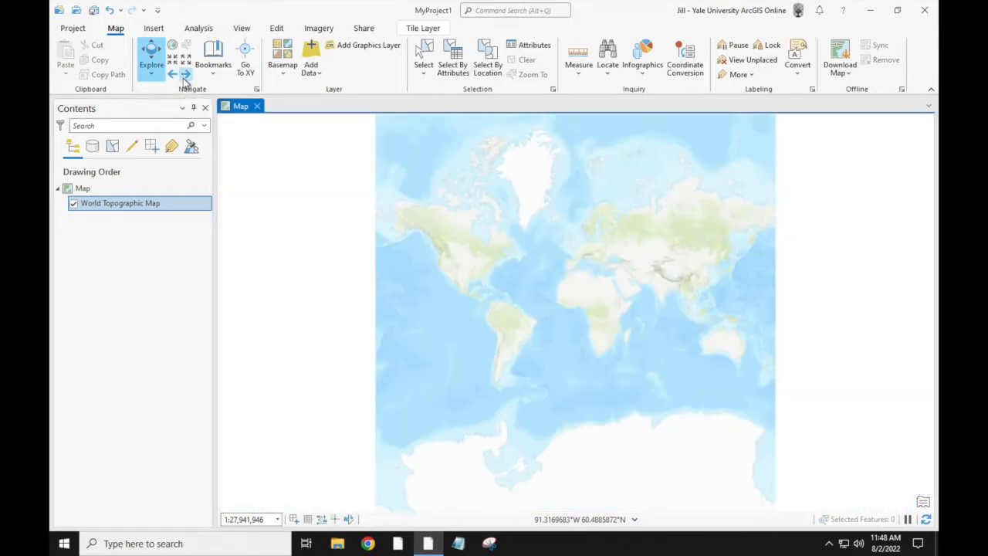
left_click(172, 75)
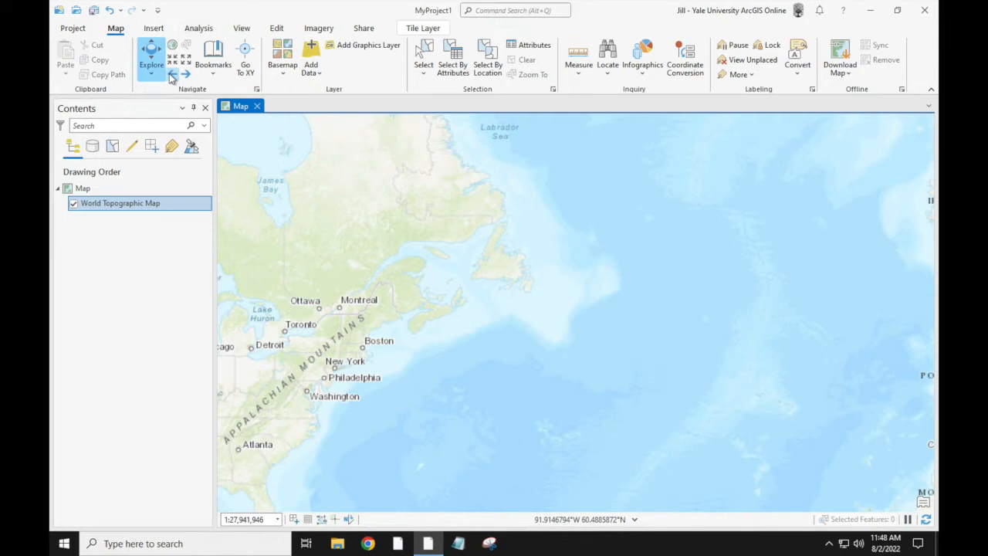
left_click(185, 75)
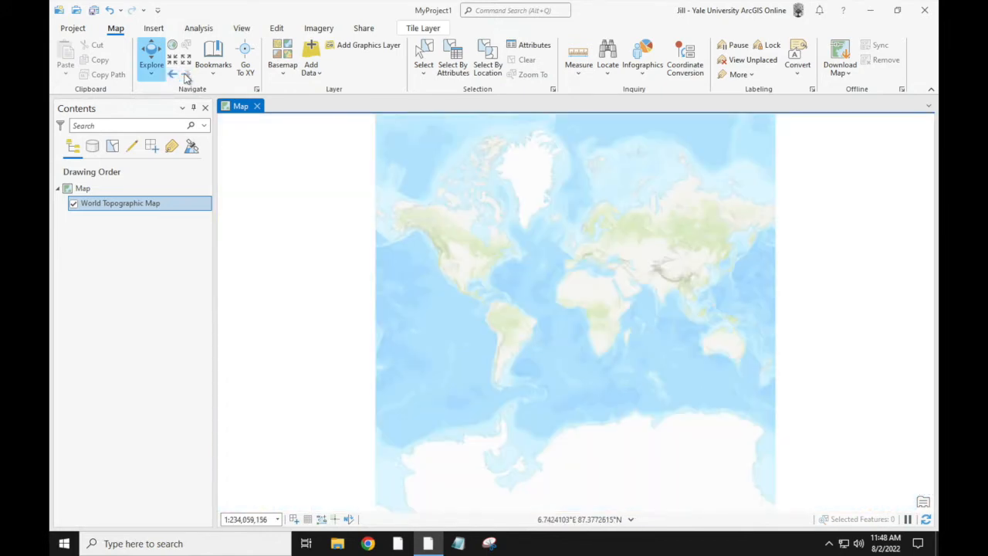
left_click(172, 75)
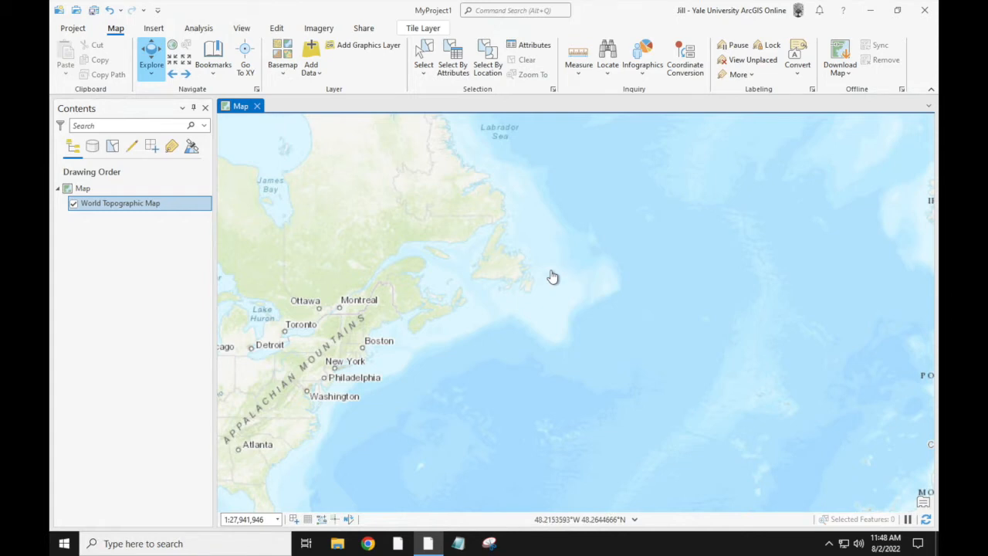
Create a bookmark of the zoomed-in Newfoundland area named "Gulf of St Lawrence" with the description "my study area"
left_click_drag(470, 205, 622, 385)
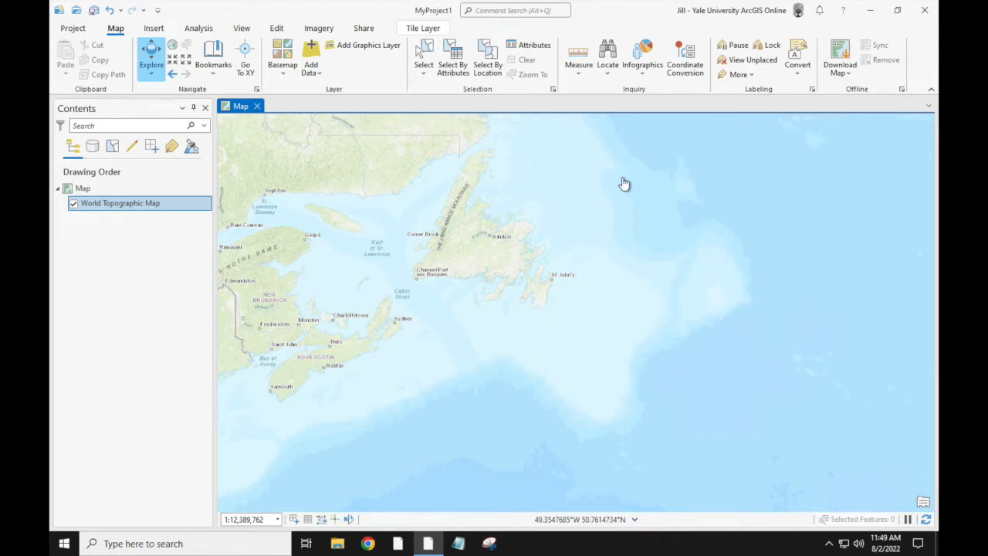
left_click(216, 65)
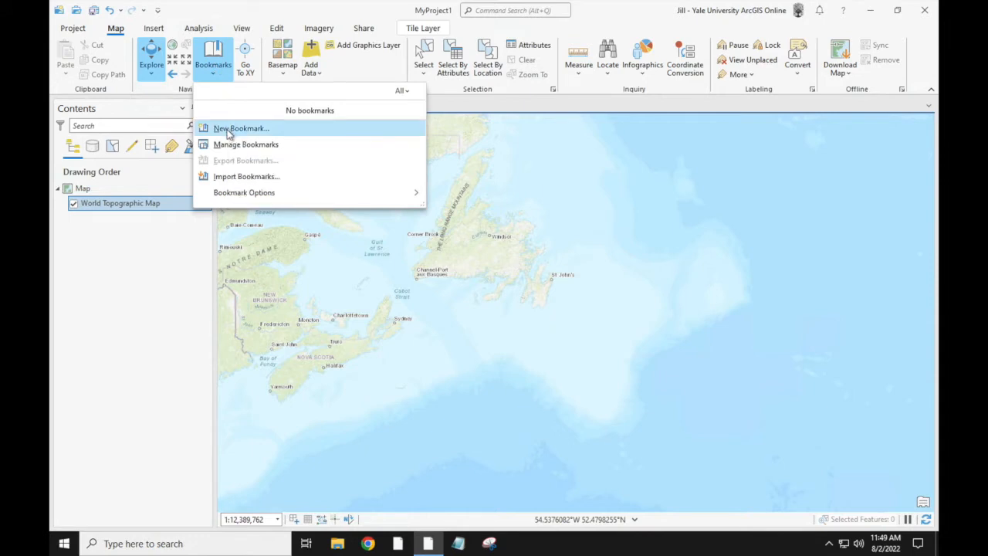
left_click(228, 129)
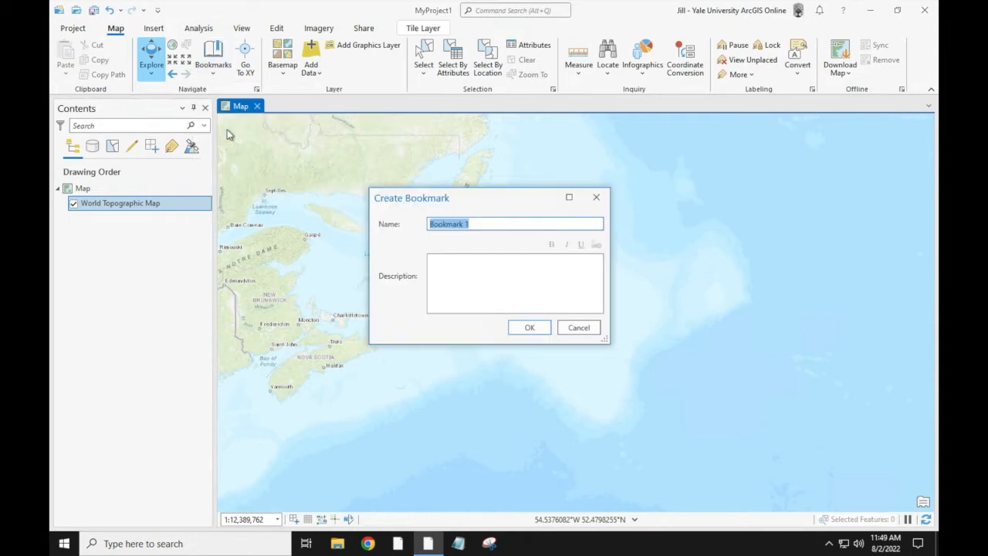
type("Gulf o")
key("BackSpace")
key("BackSpace")
key("BackSpace")
type("f of St Lau")
key("BackSpace")
type("wrence")
left_click(477, 266)
type("m")
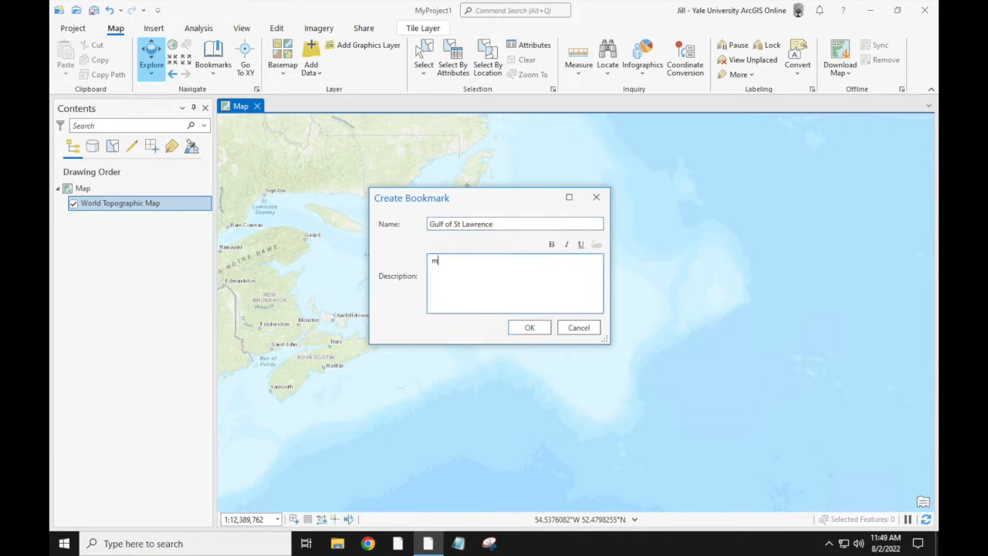
type("y study area")
left_click(542, 328)
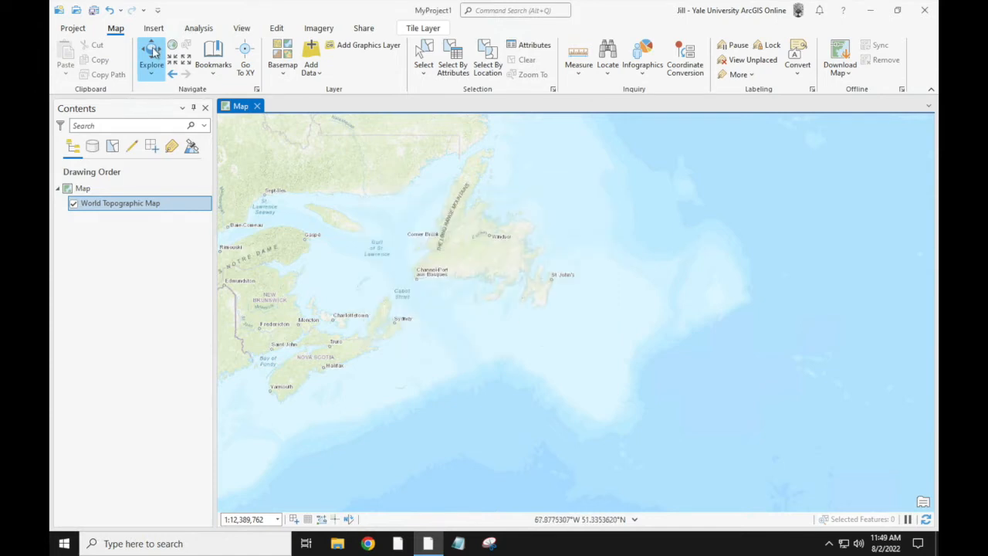
Move the view away to the full extent and southern Africa, and return to the Gulf of St Lawrence bookmark
left_click(174, 46)
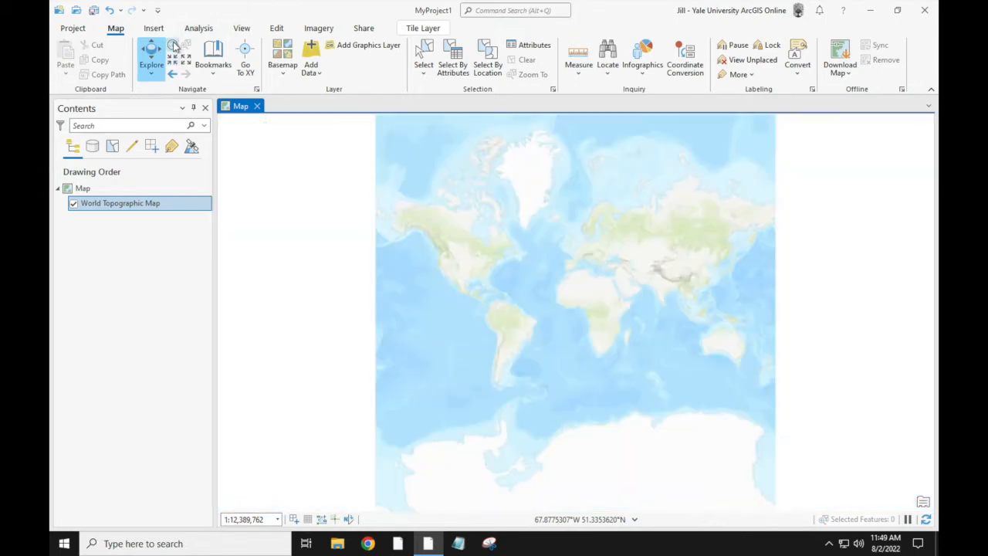
scroll(608, 346, "up", 5)
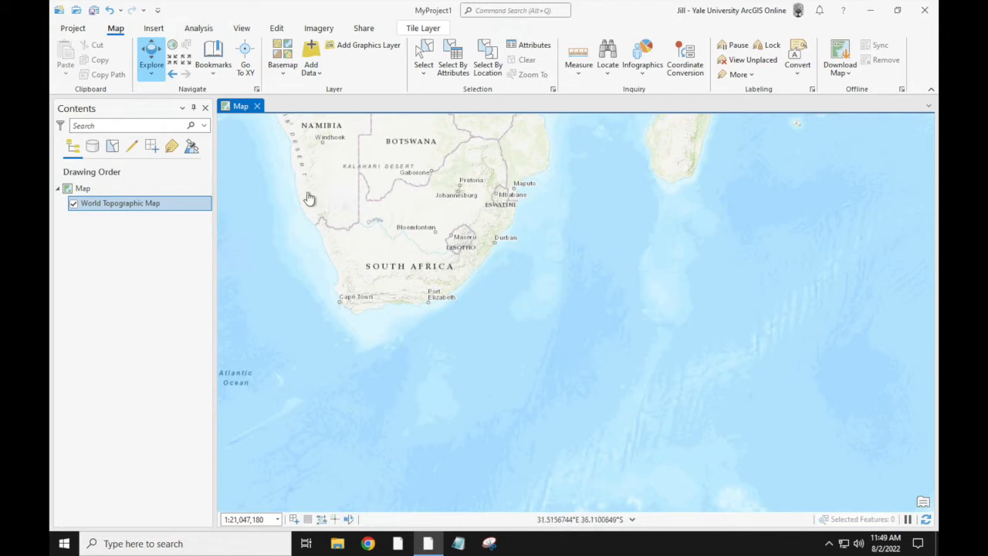
left_click(219, 62)
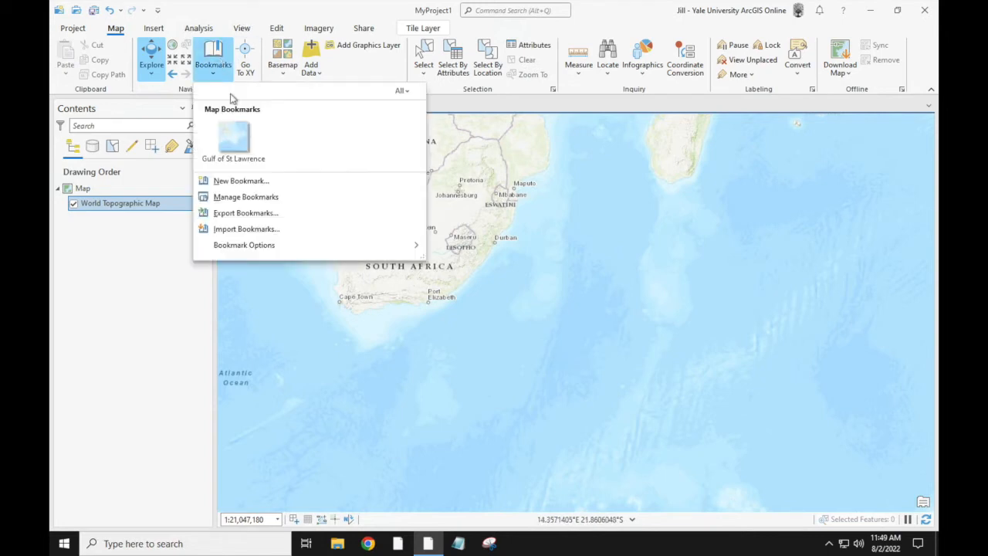
left_click(236, 137)
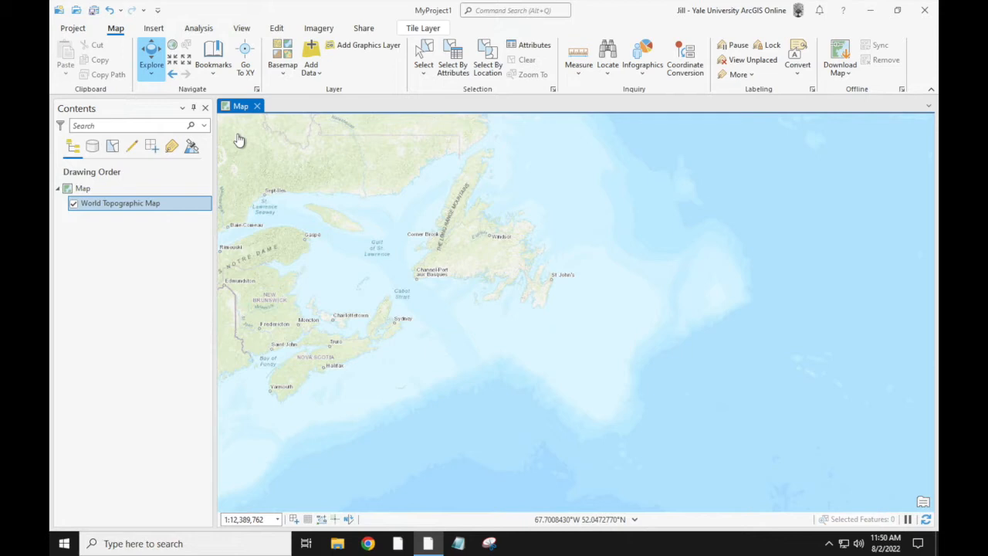
Zoom the map in and out in fixed steps around the bookmarked area, ending at the bookmark's scale
left_click(175, 67)
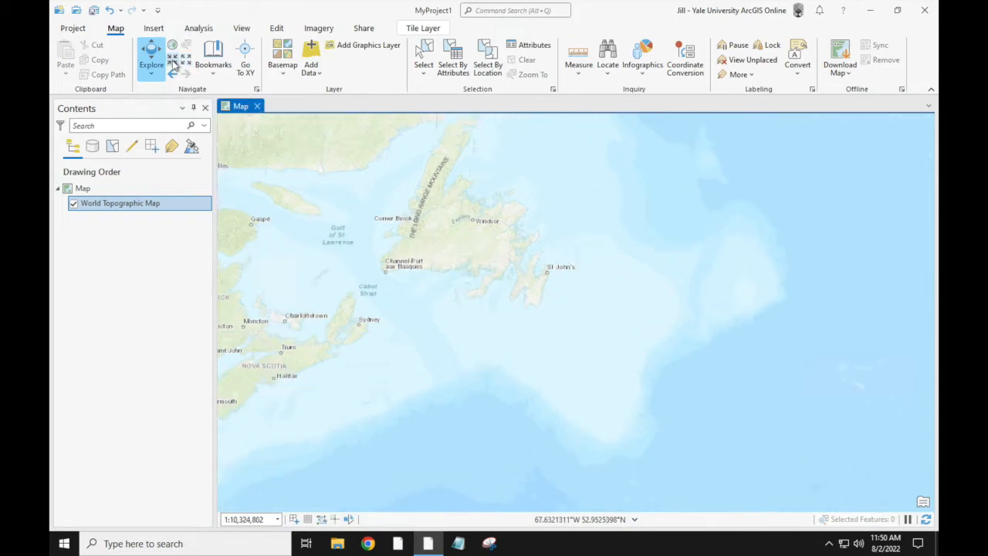
left_click(175, 66)
left_click(174, 66)
left_click(174, 67)
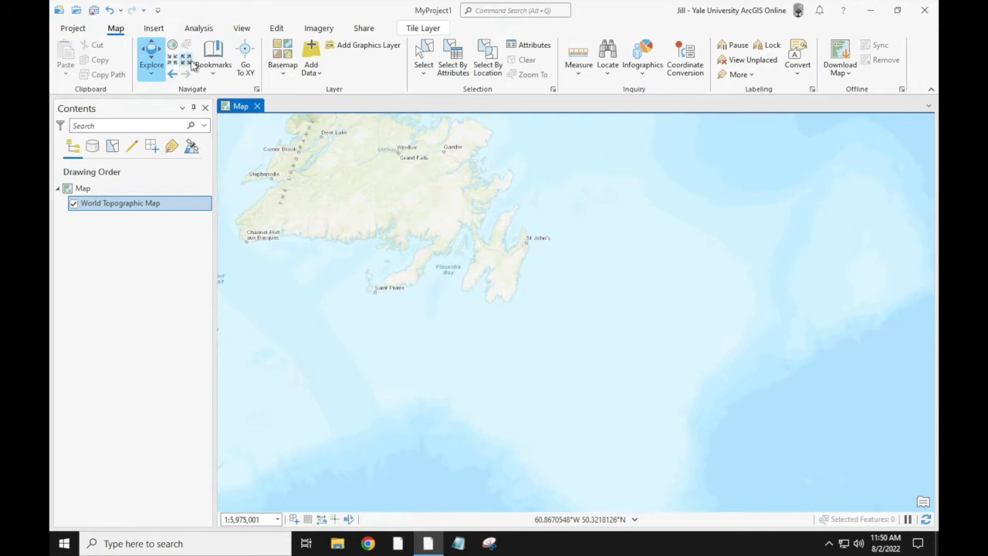
left_click(191, 64)
left_click(192, 64)
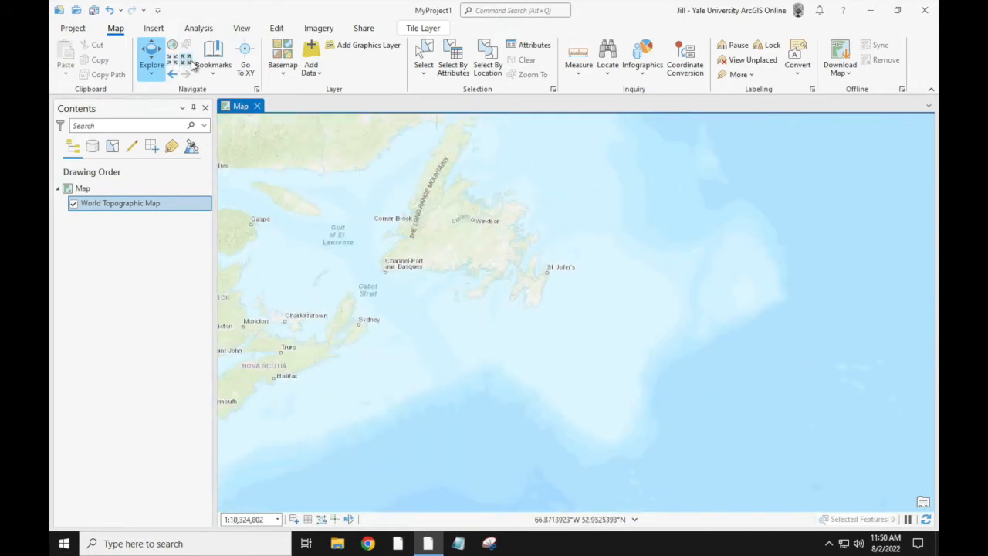
left_click(191, 64)
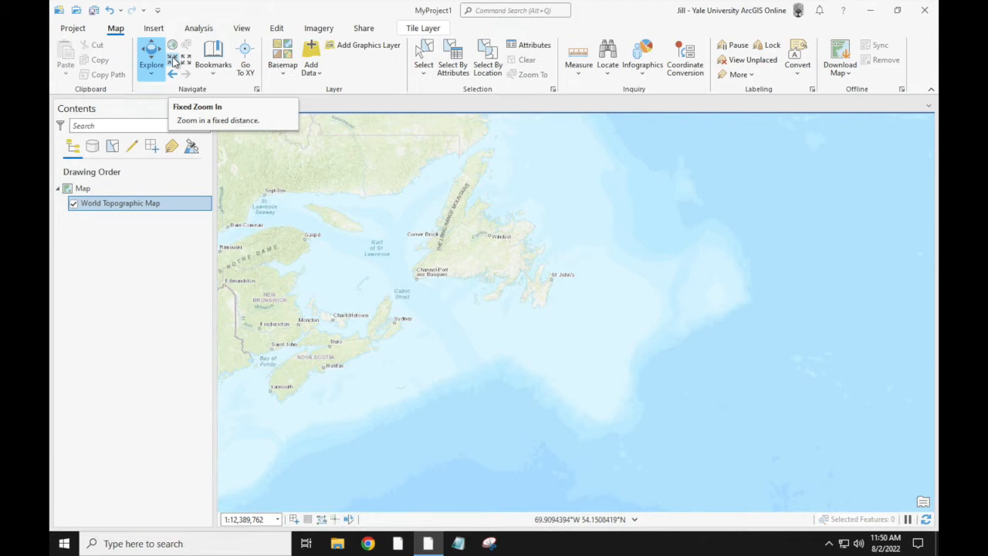
left_click(174, 63)
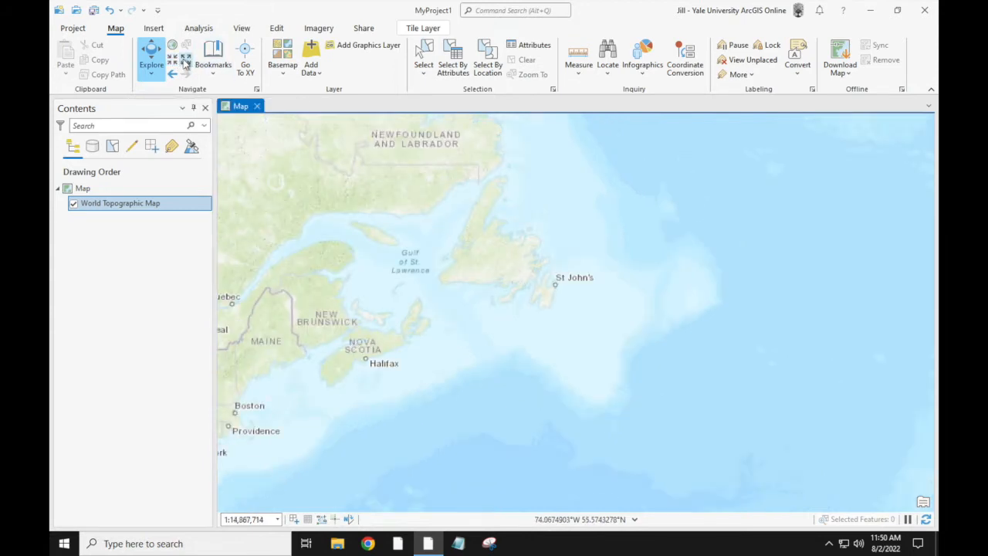
left_click(175, 63)
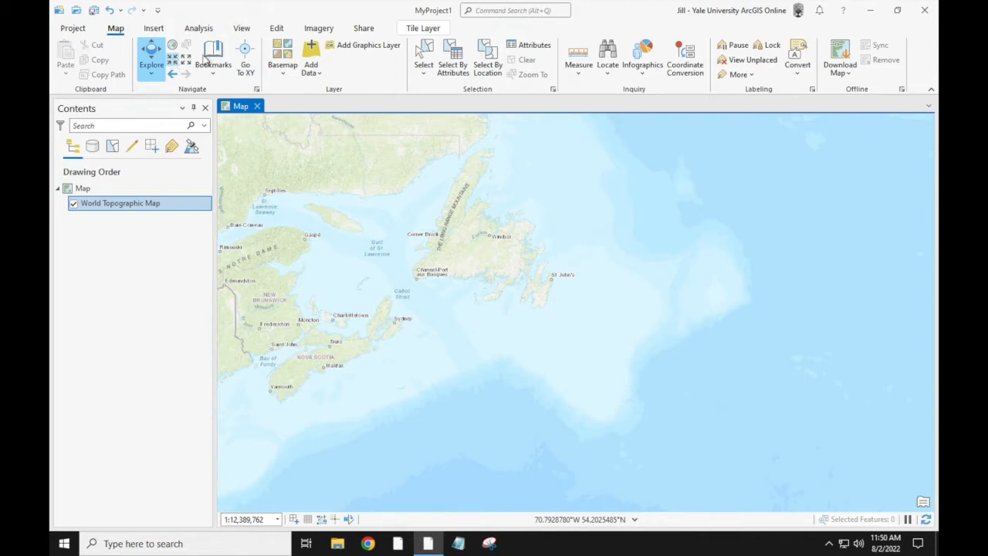
Use Go To XY in decimal degrees to pan to longitude 0, latitude 0 and flash that location
left_click(247, 55)
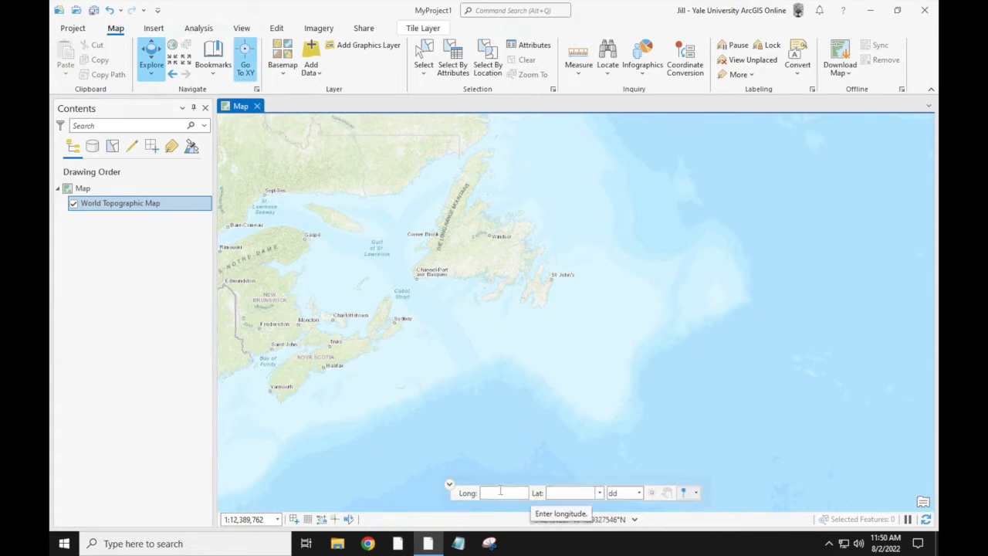
left_click(640, 494)
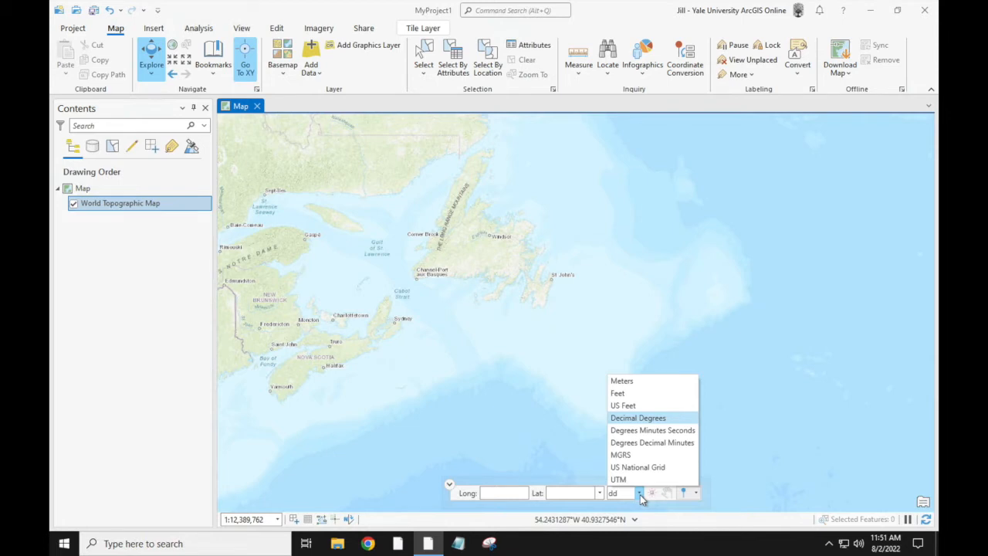
left_click(523, 492)
left_click(519, 492)
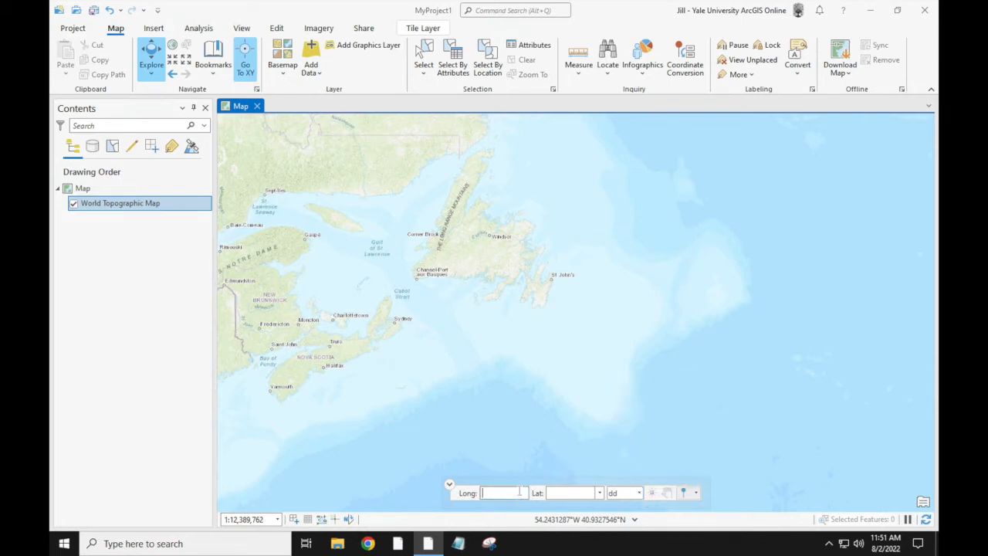
type("0")
left_click(579, 492)
type("0")
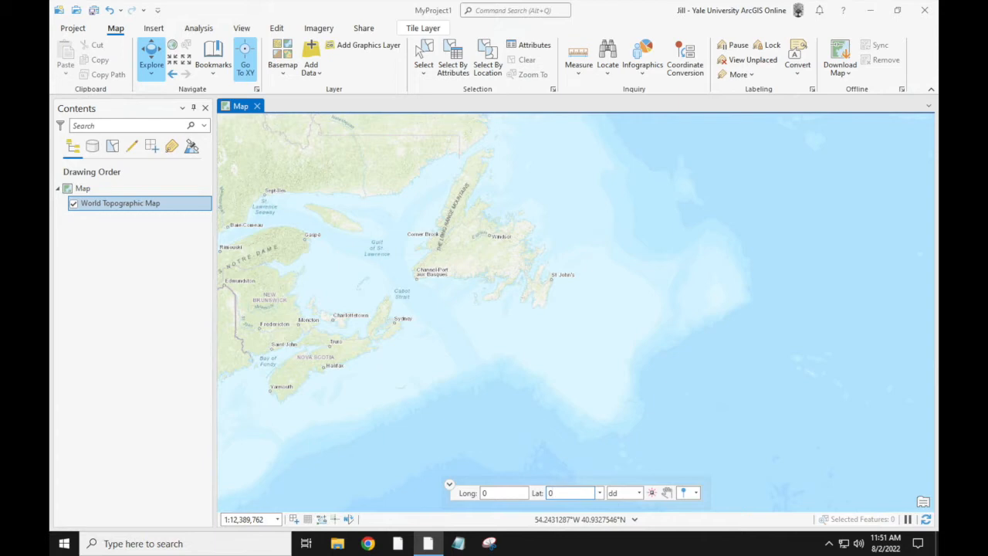
left_click(669, 494)
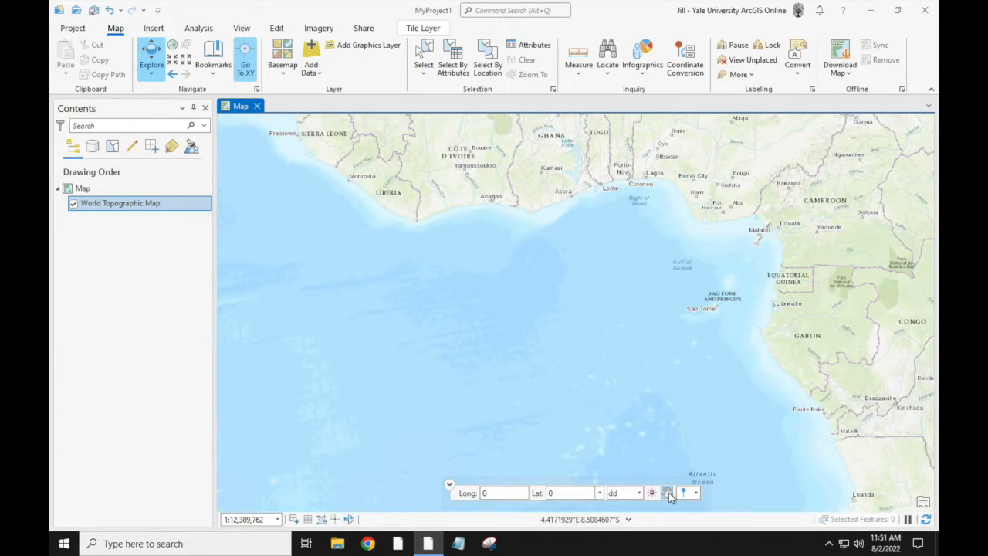
left_click(653, 494)
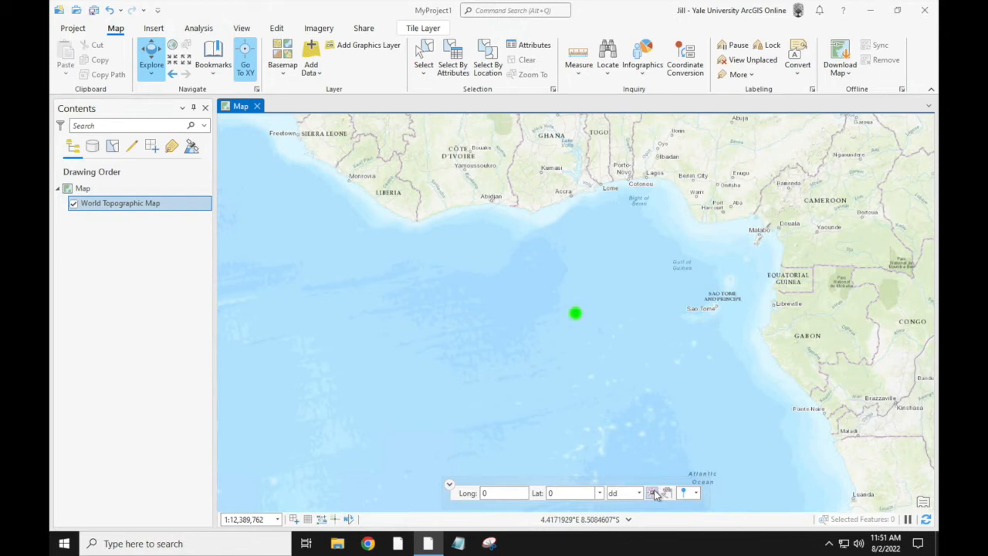
left_click(653, 494)
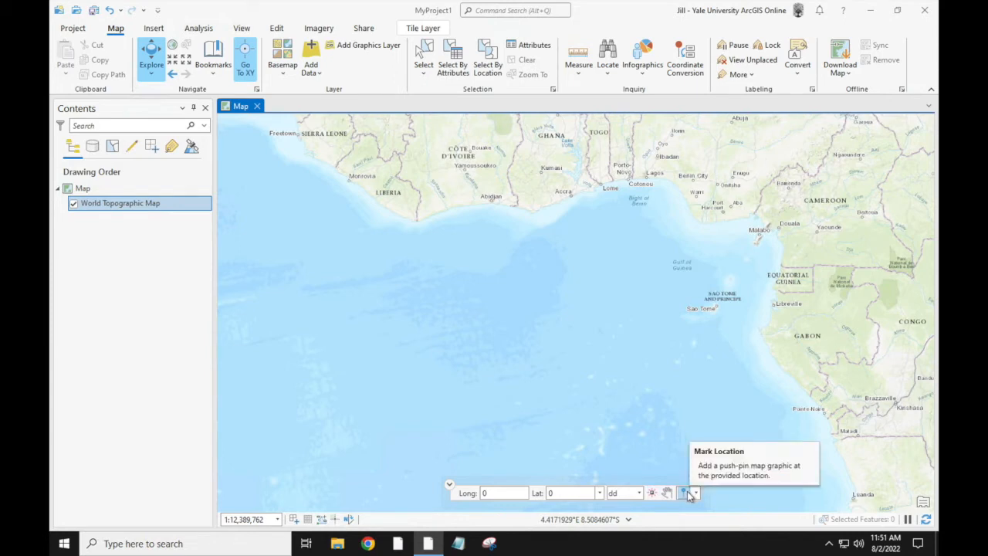
Mark the longitude 0, latitude 0 location with a push-pin and remove the Graphics Layer holding it
left_click(687, 493)
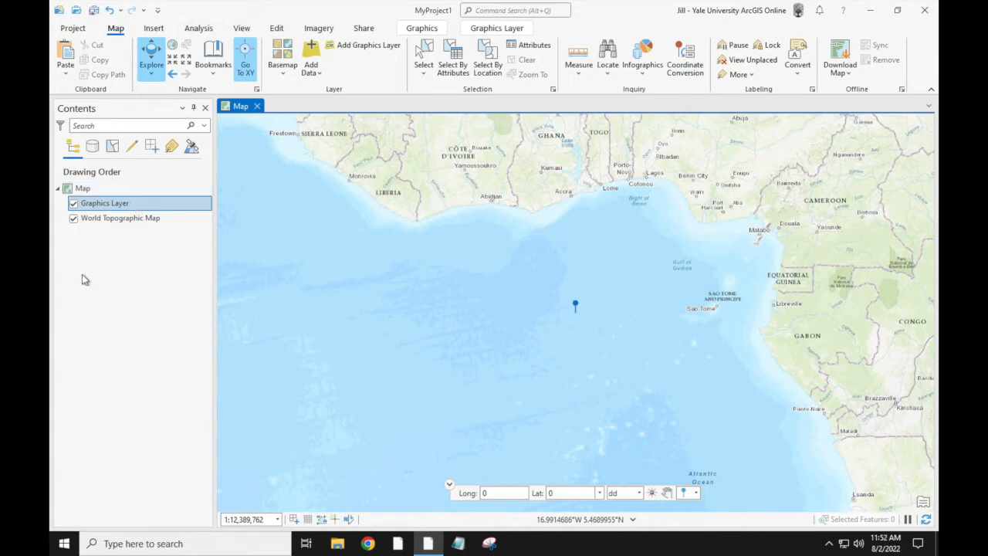
right_click(120, 206)
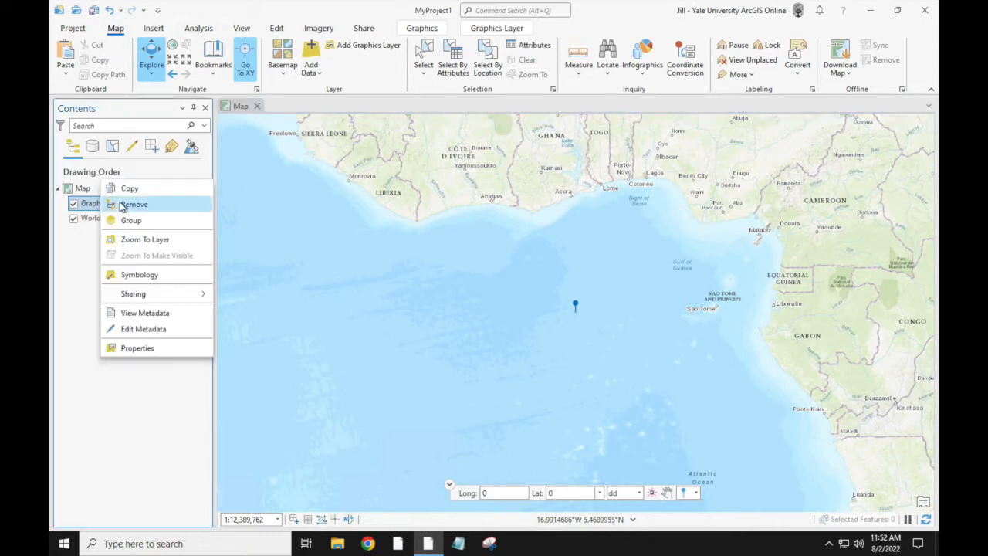
left_click(119, 204)
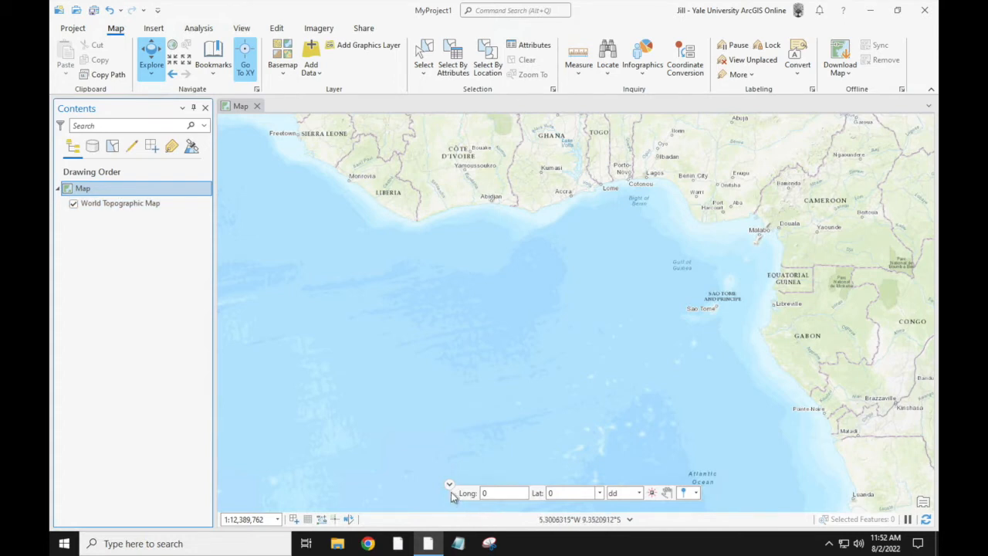
Collapse the Go To XY tool and return the map to the previous extent around the Gulf of St Lawrence
left_click(451, 486)
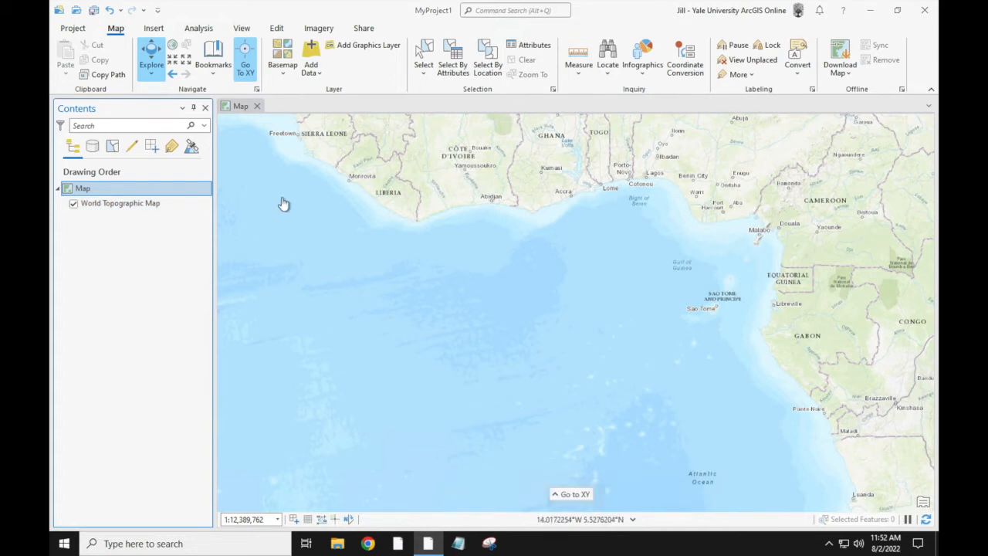
left_click(174, 74)
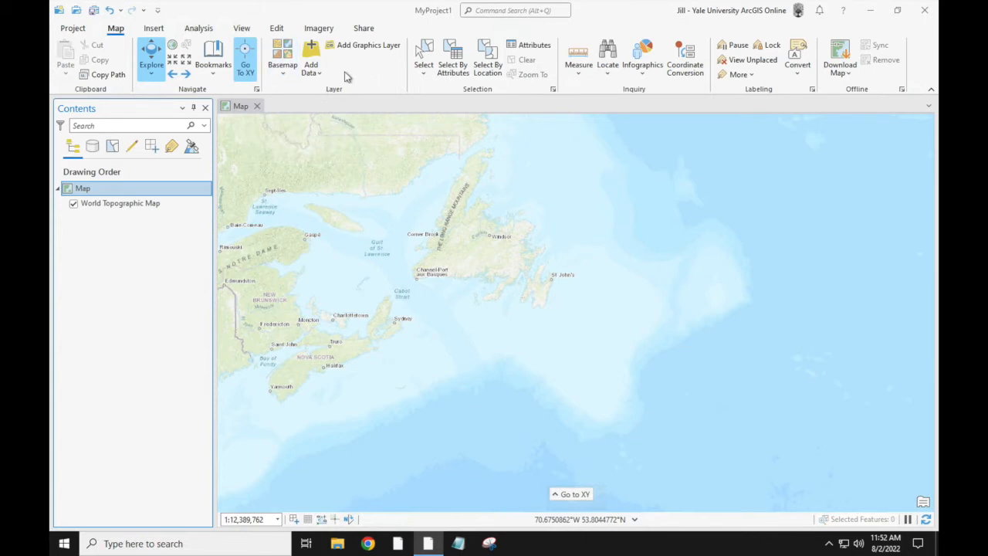
Look through the available basemaps and switch the map's basemap to Imagery
left_click(282, 65)
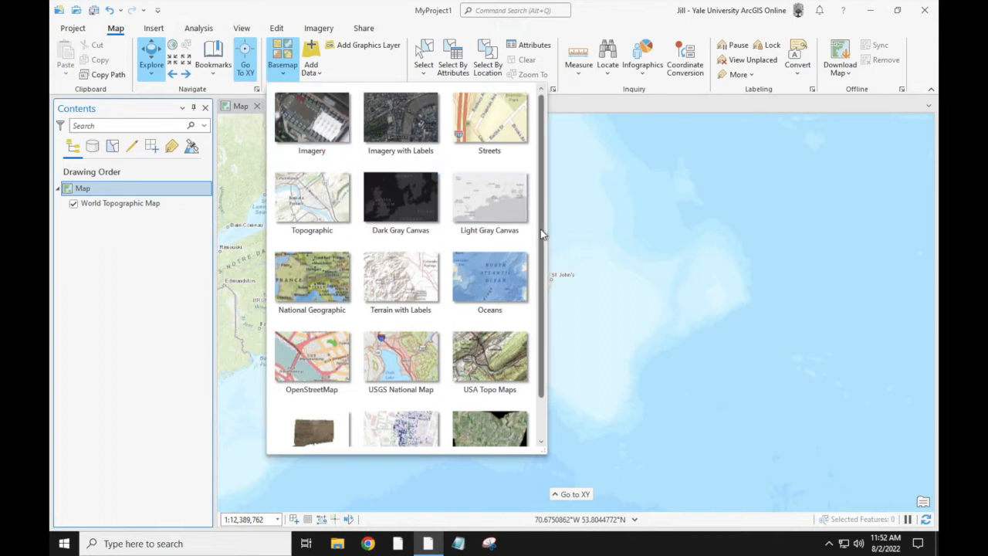
left_click_drag(543, 233, 545, 276)
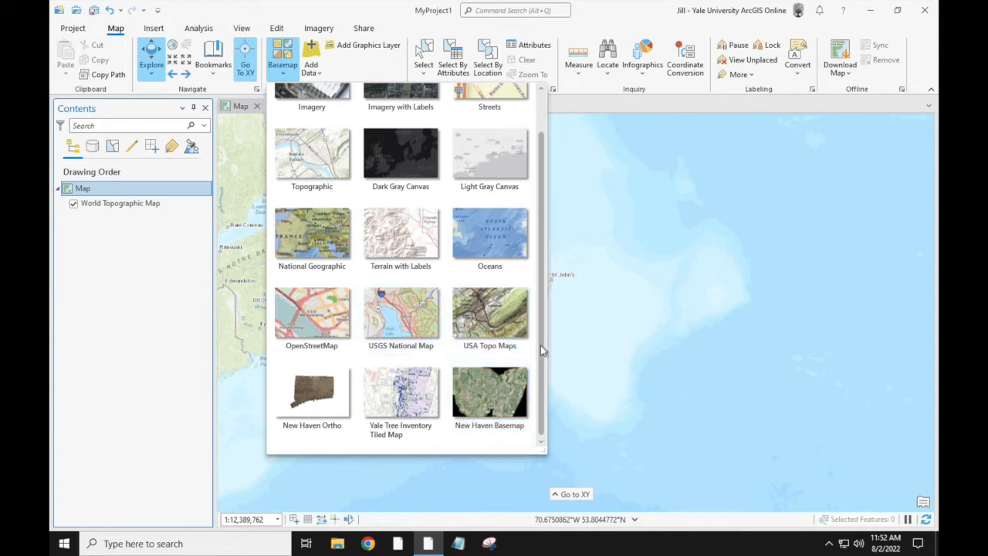
left_click_drag(540, 345, 546, 252)
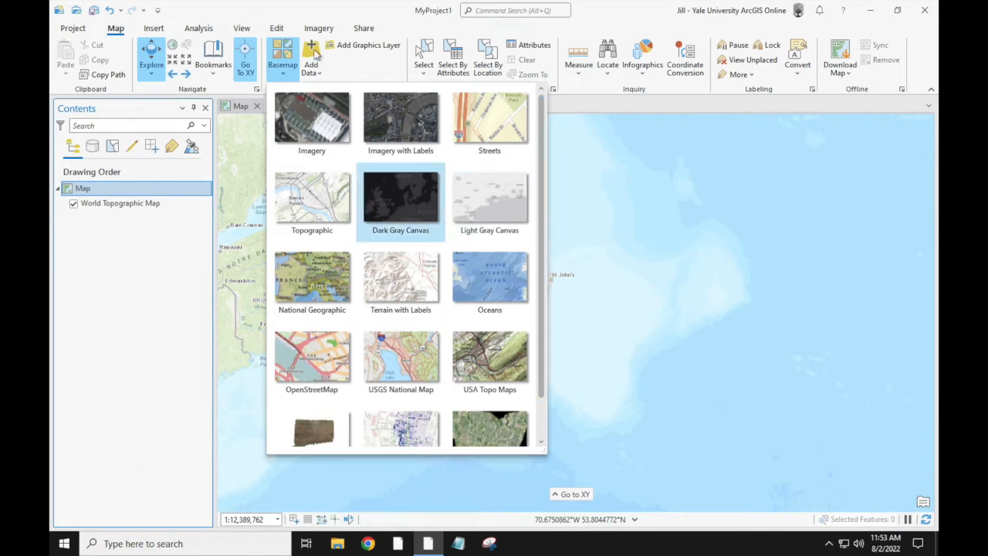
left_click(332, 121)
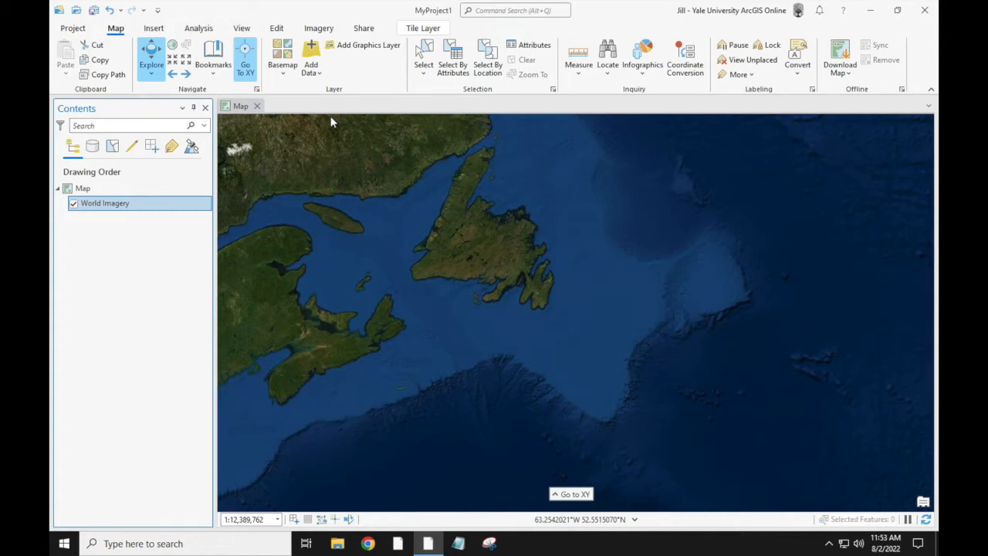
View the World Imagery basemap at full extent and return to the Gulf of St Lawrence bookmark
left_click(174, 49)
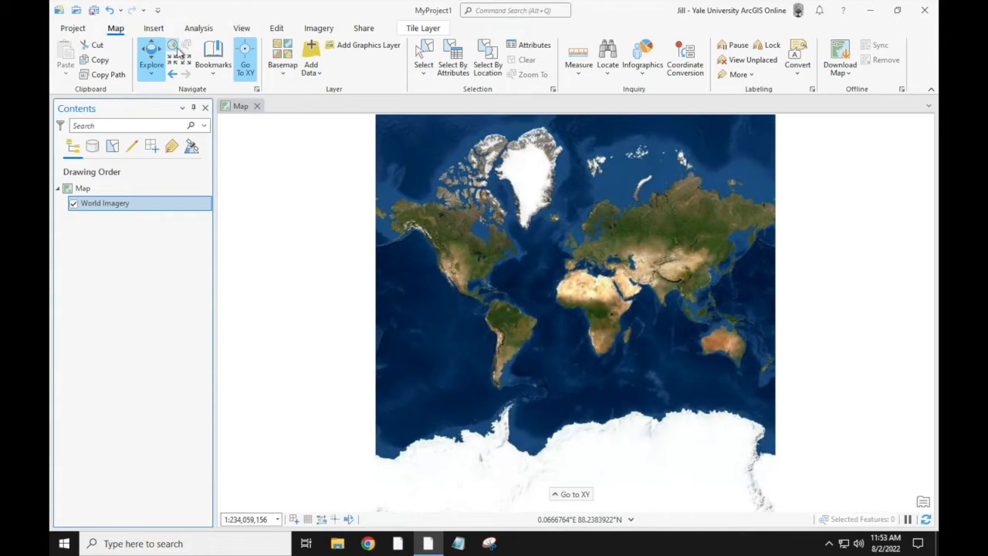
left_click(214, 58)
left_click(231, 138)
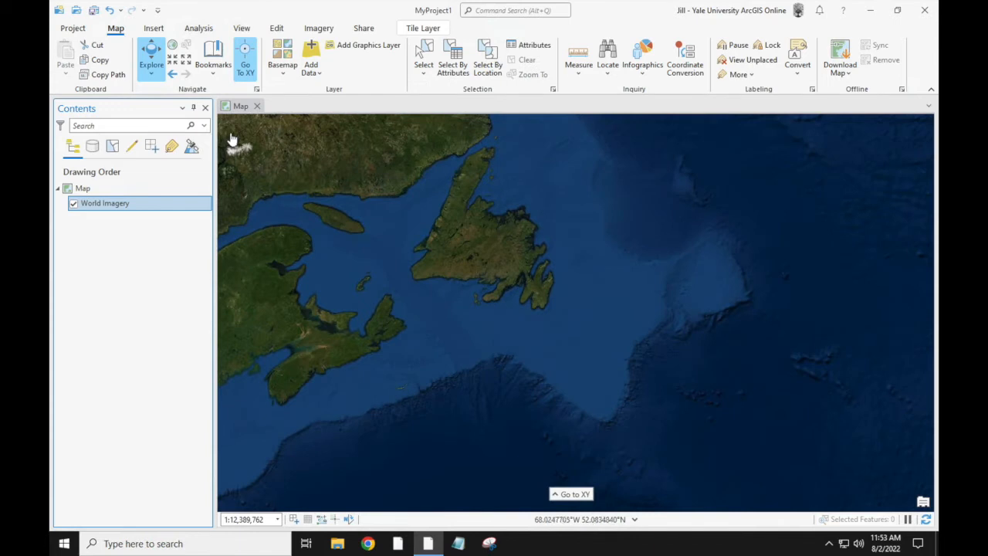
Examine the imagery detail of inland Newfoundland up close and return to the bookmarked extent
left_click(504, 259)
left_click_drag(504, 259, 607, 323)
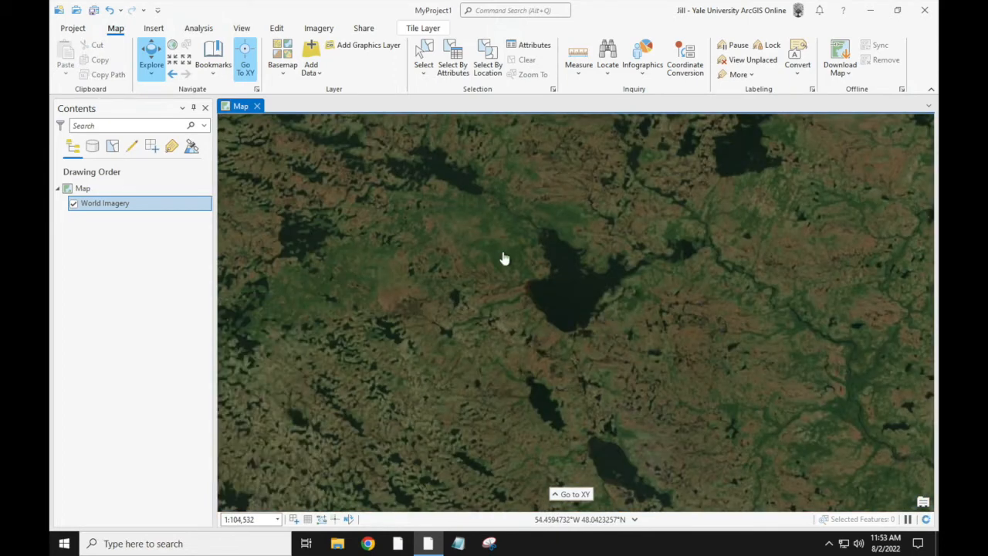
left_click_drag(464, 242, 531, 303)
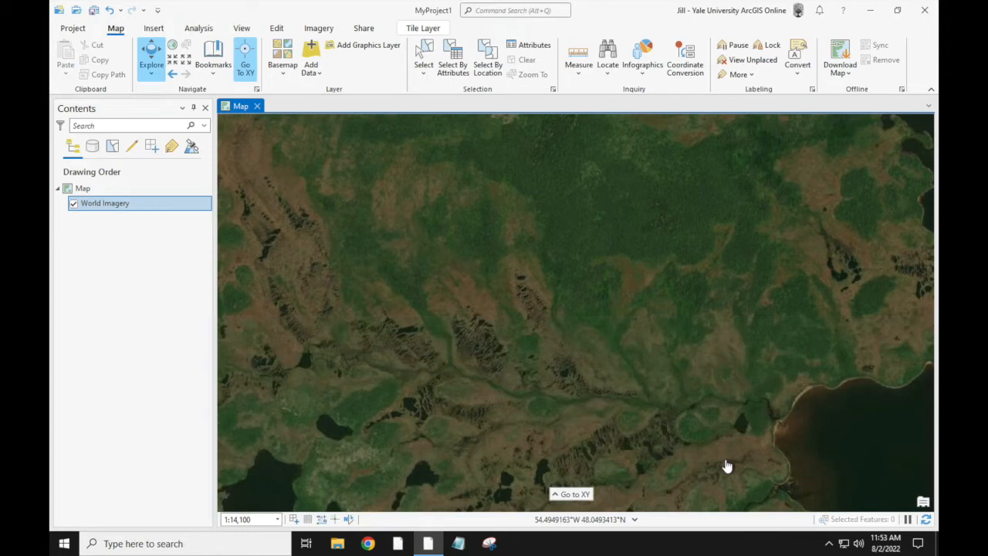
left_click(212, 58)
left_click(239, 134)
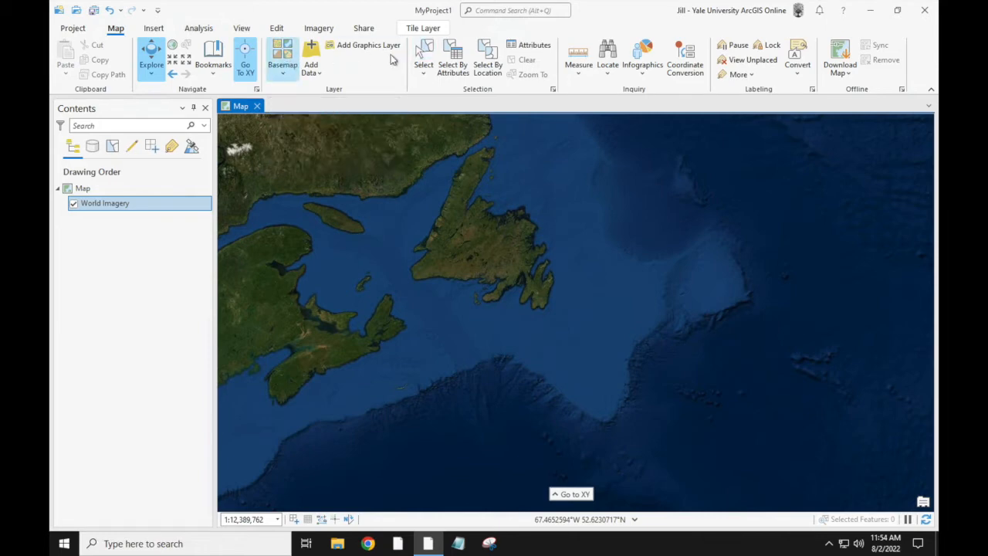
Use Locate to search for "Yale Uni", pick the Yale University Art Gallery on York St and examine the imagery around it
left_click(607, 52)
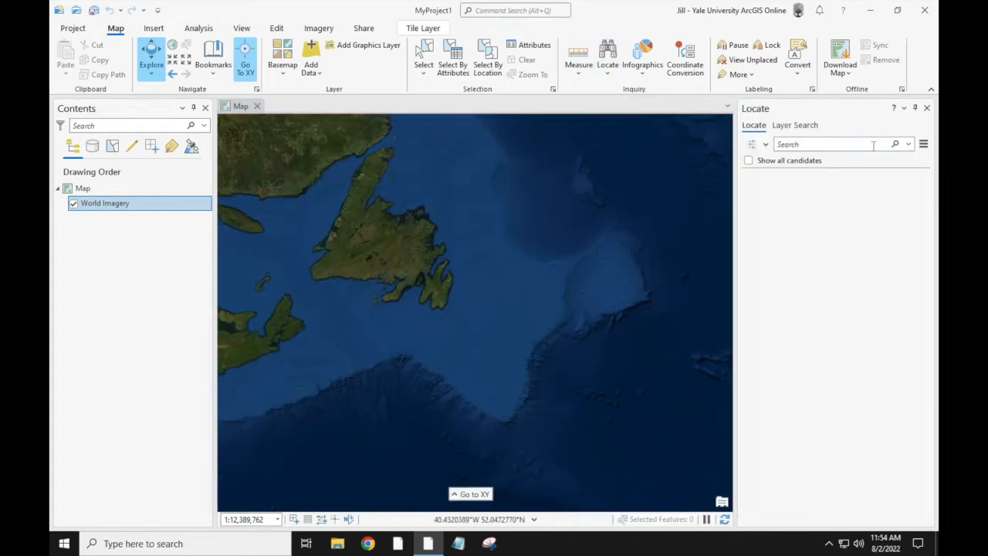
left_click(845, 141)
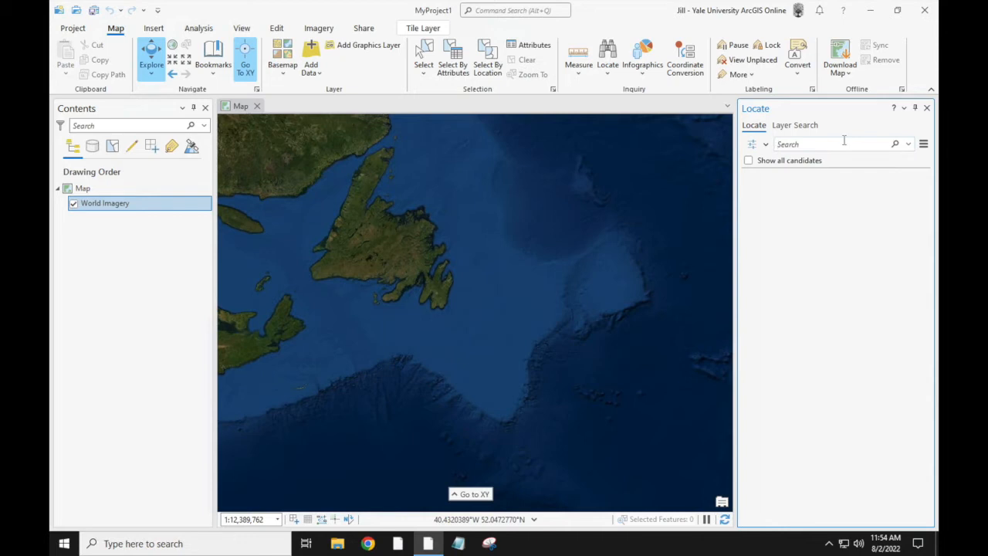
type("Yale")
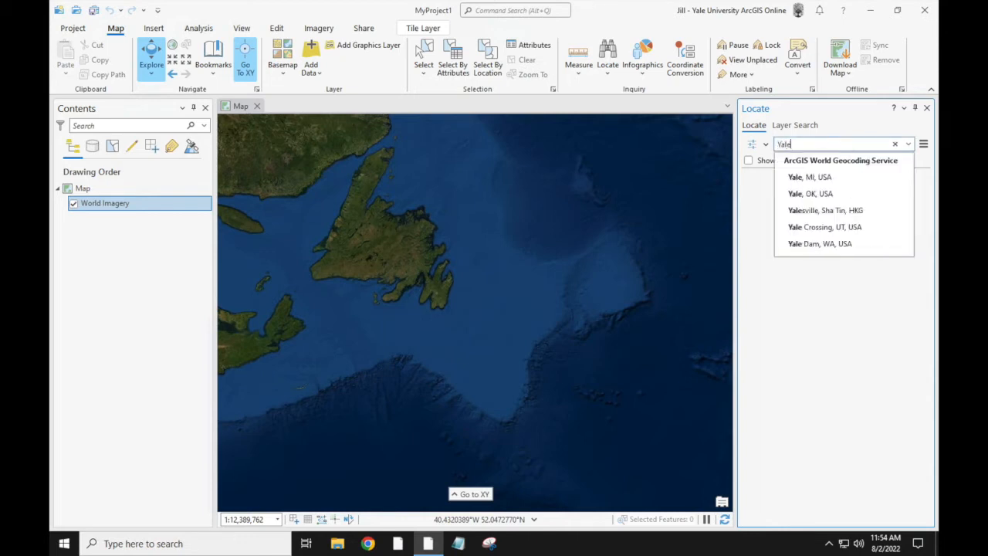
type(" Uni")
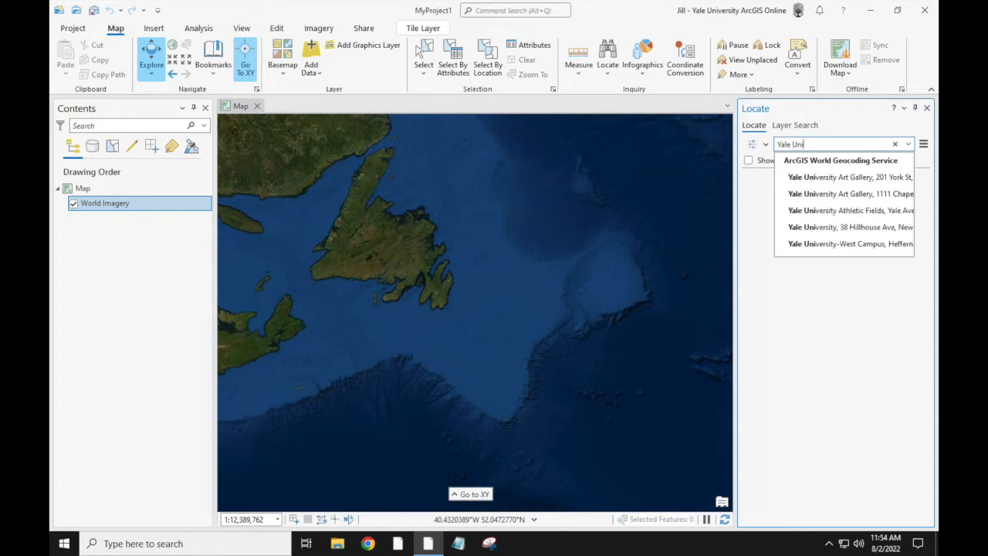
left_click(855, 177)
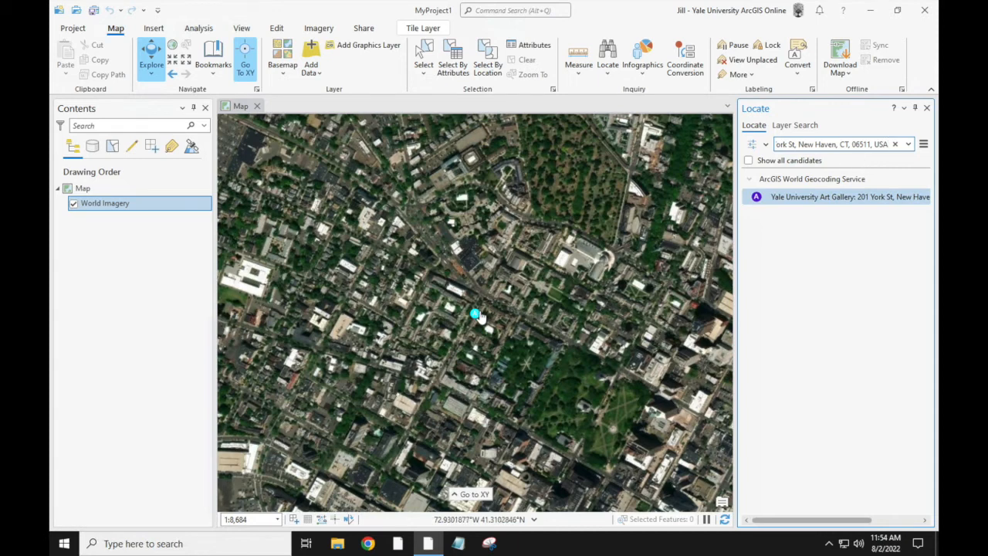
left_click_drag(456, 293, 512, 343)
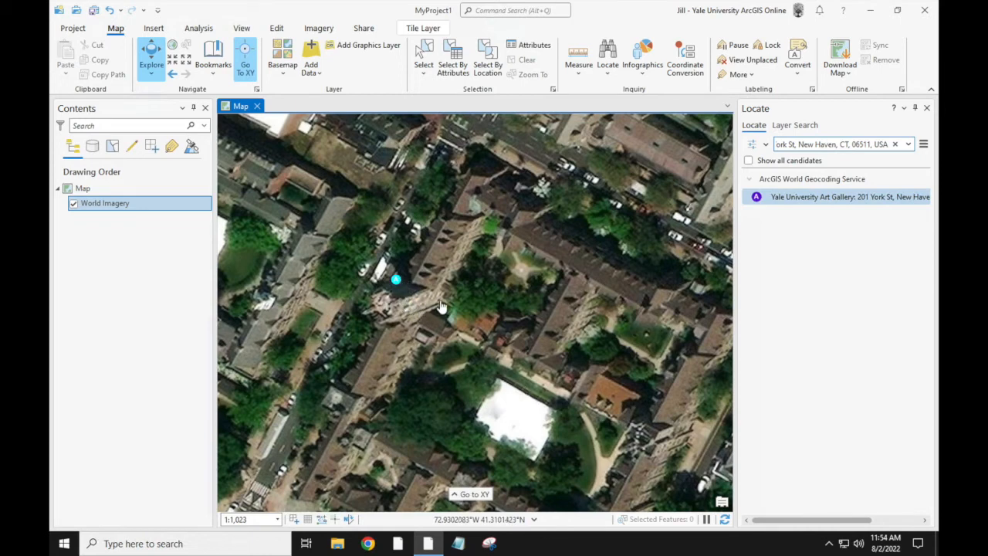
left_click_drag(440, 306, 524, 242)
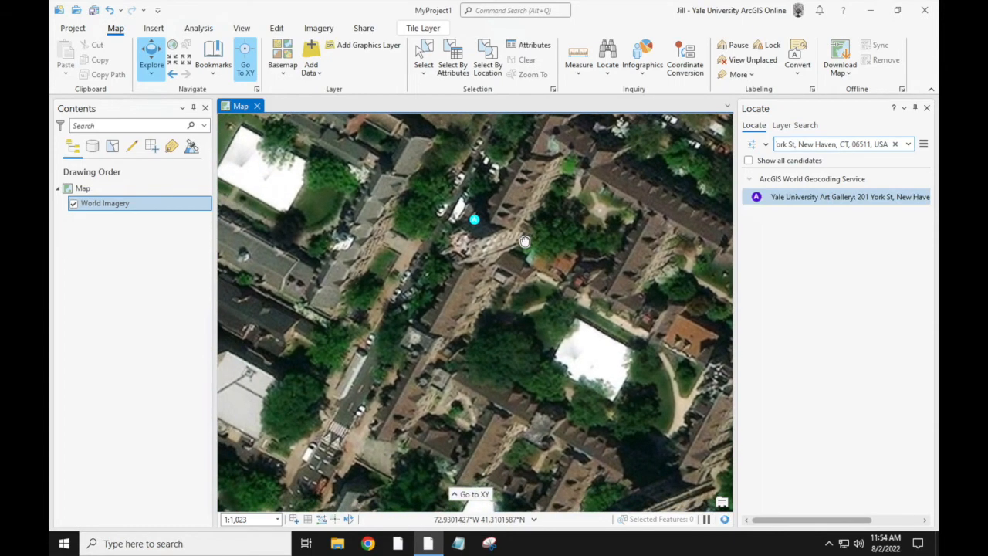
mouse_move(524, 242)
left_mouse_down()
mouse_move(522, 114)
mouse_move(532, 185)
left_mouse_up()
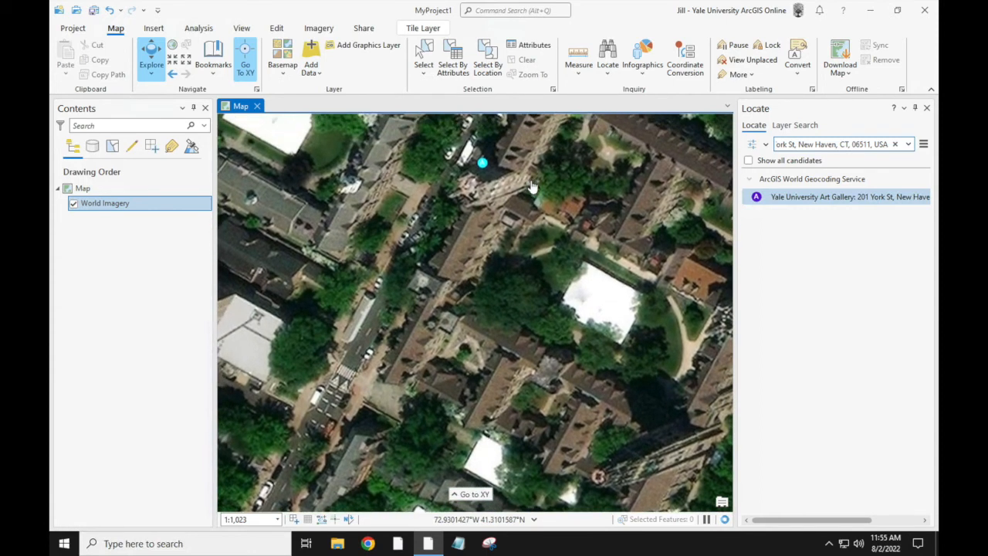
Locate the Yale University Art Gallery on Chapel St by searching "Yale U", inspect the building up close and close Locate
left_click(823, 144)
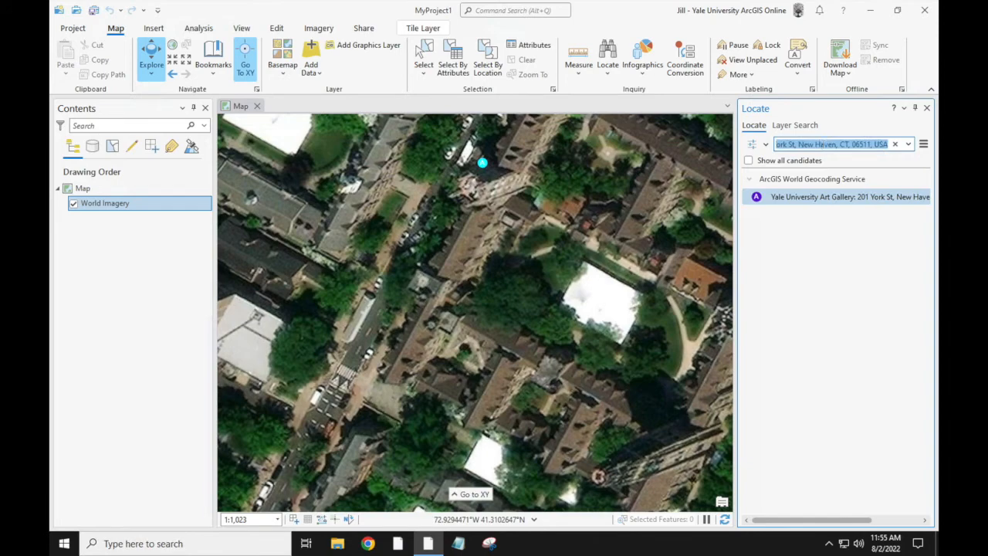
type("Yale U")
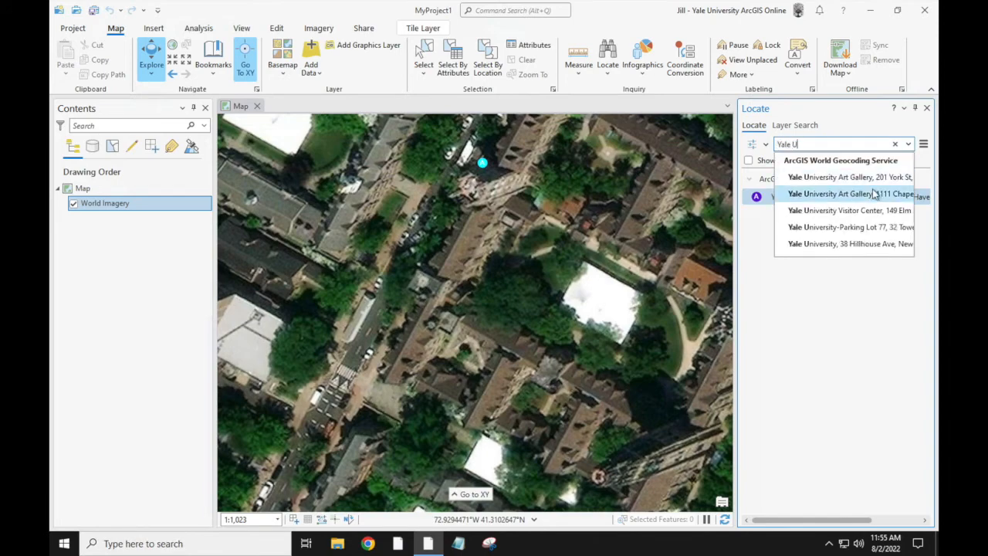
left_click(874, 194)
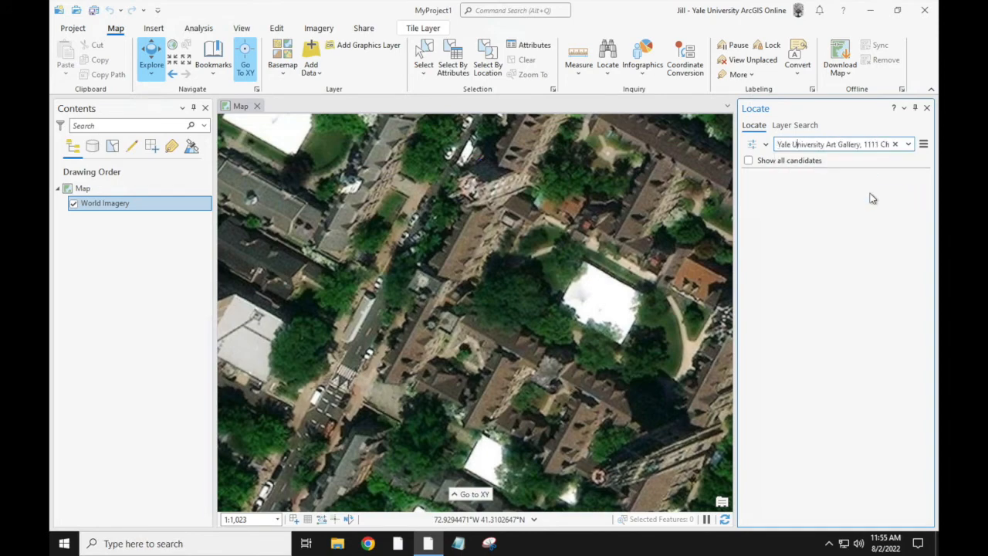
left_click_drag(455, 297, 502, 335)
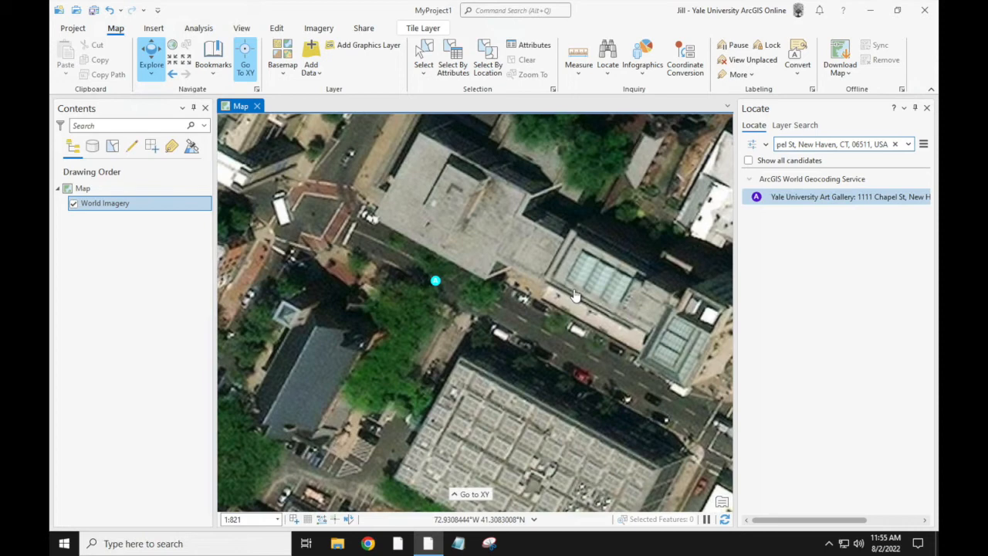
left_click(927, 108)
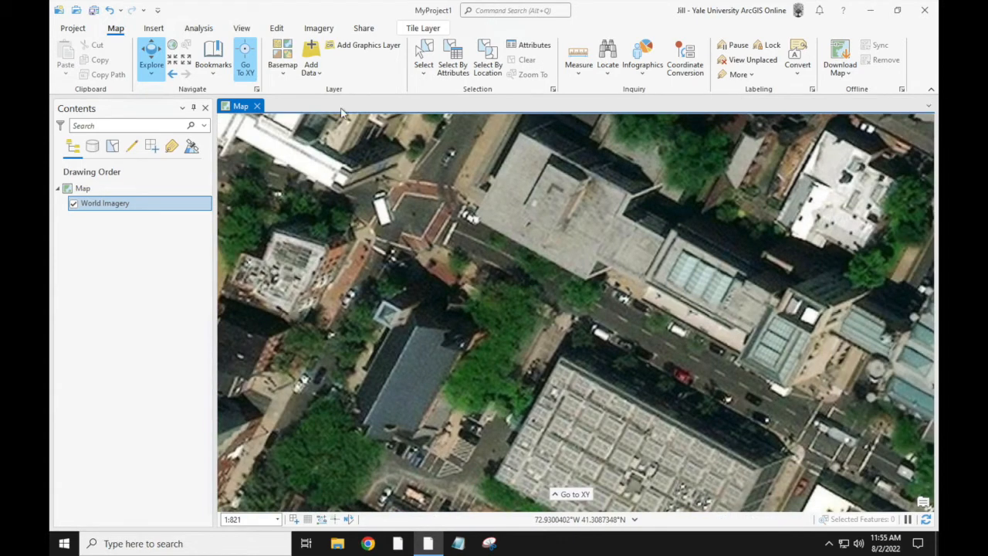
Search the Living Atlas for "cities" and add the USA Major Cities feature layer to the map
left_click(172, 47)
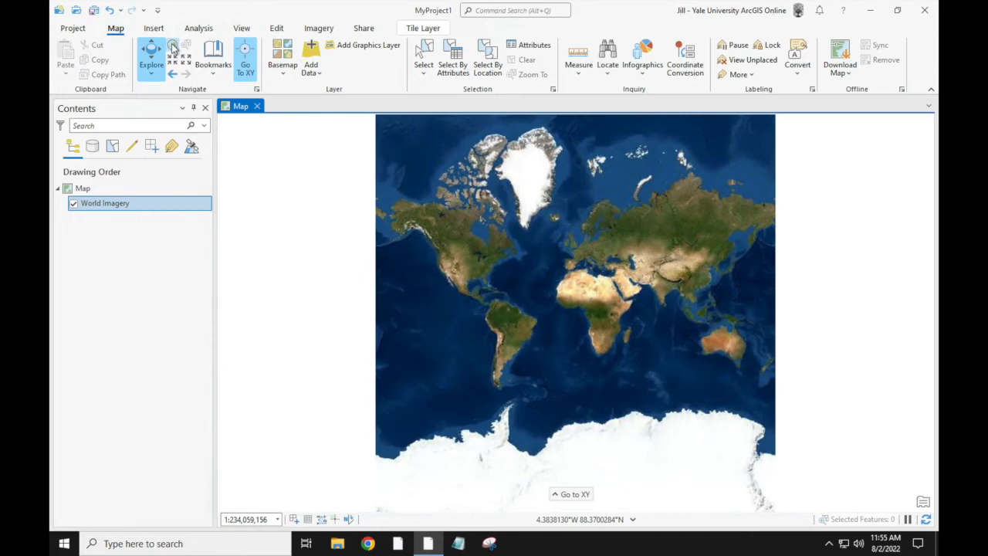
left_click(311, 62)
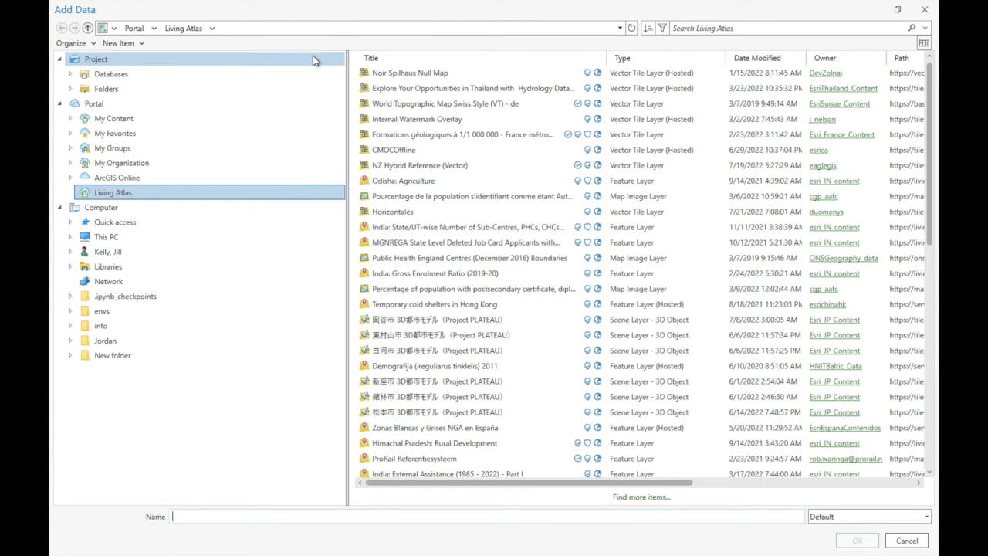
left_click(61, 59)
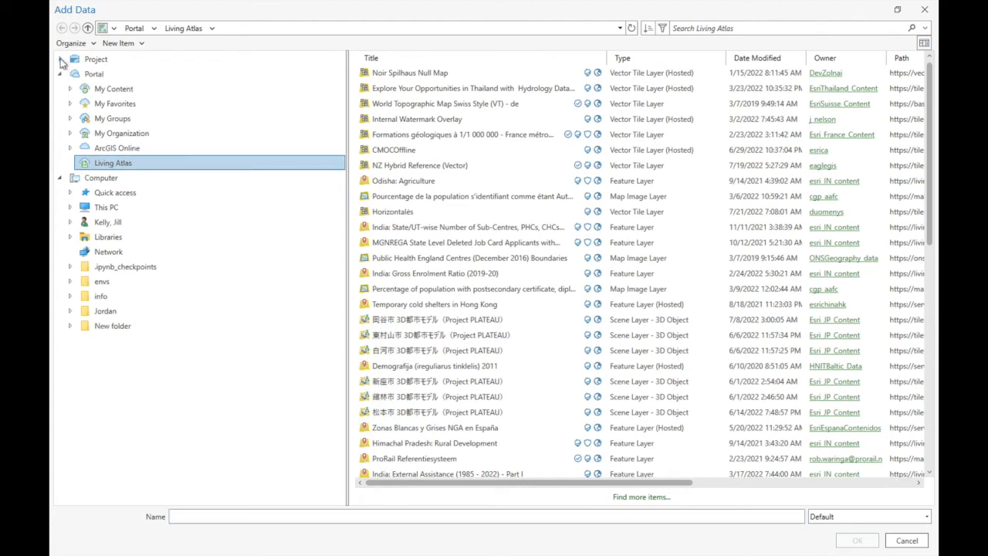
left_click(61, 178)
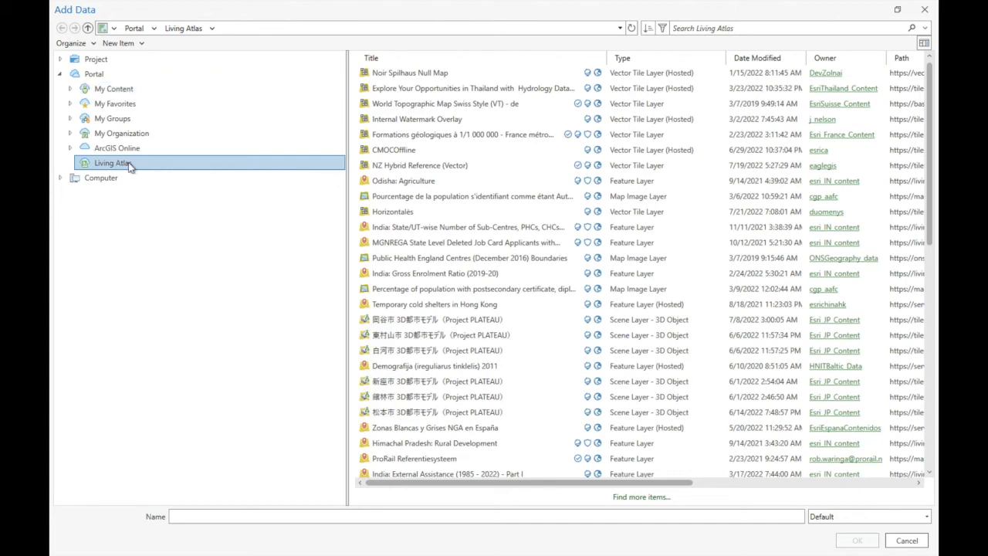
left_click(714, 28)
type("cities")
key("Return")
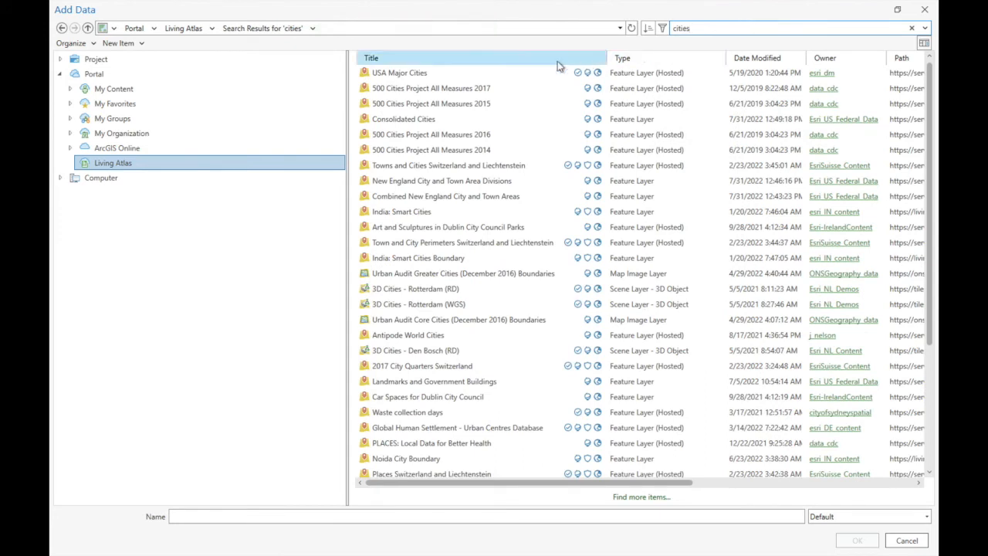
left_click(415, 78)
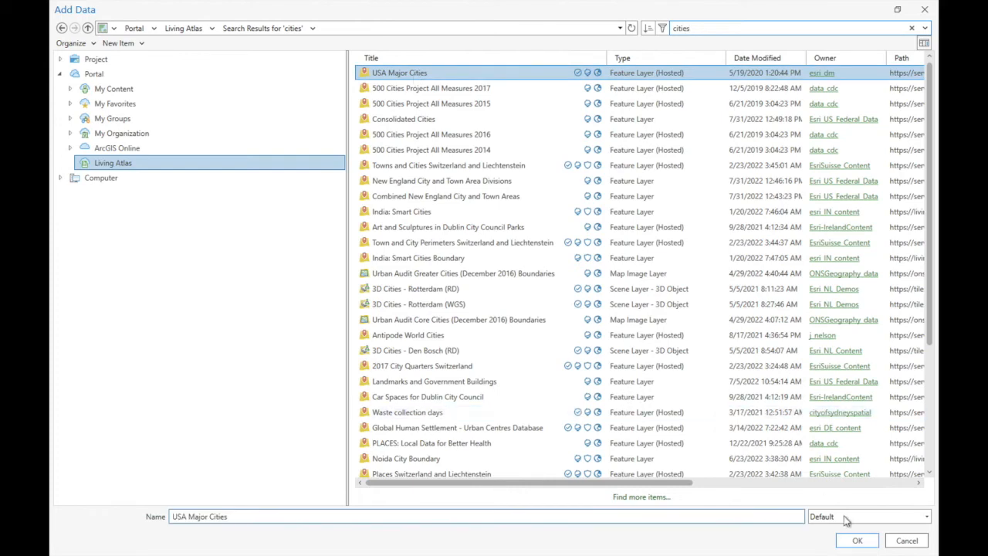
left_click(855, 540)
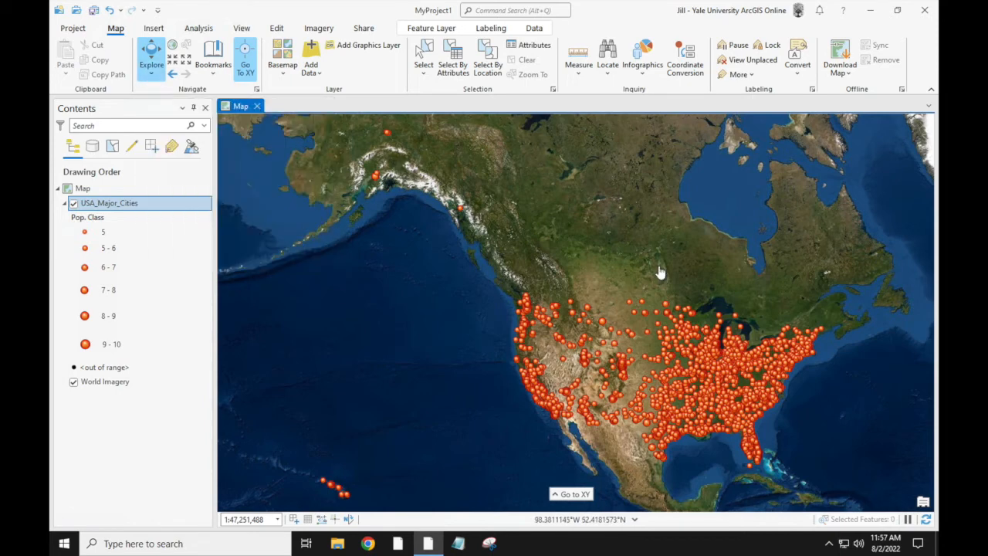
View the pop-ups for Minot, ND and Gillette, WY, floating the Pop-up pane over the map and docking it back
left_click(642, 307)
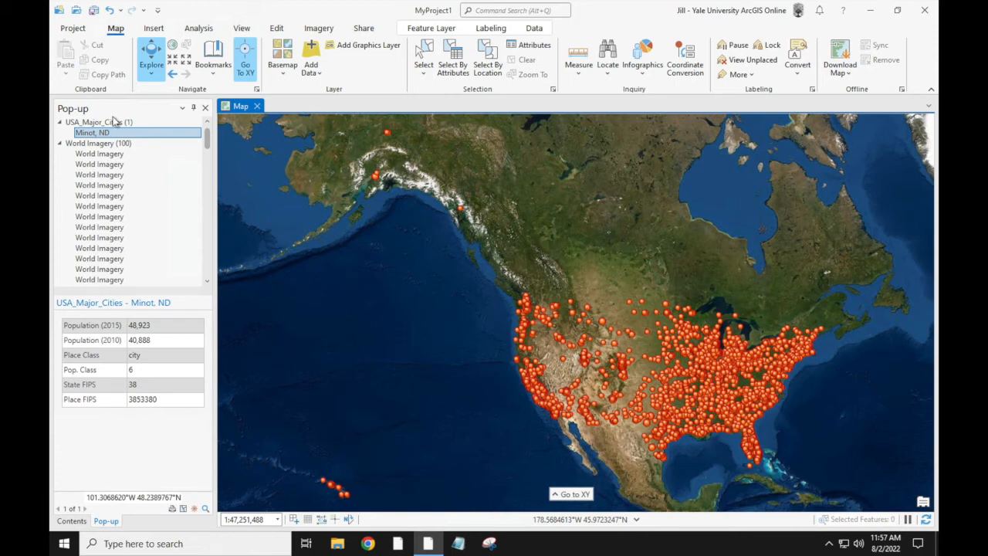
left_click_drag(124, 109, 339, 162)
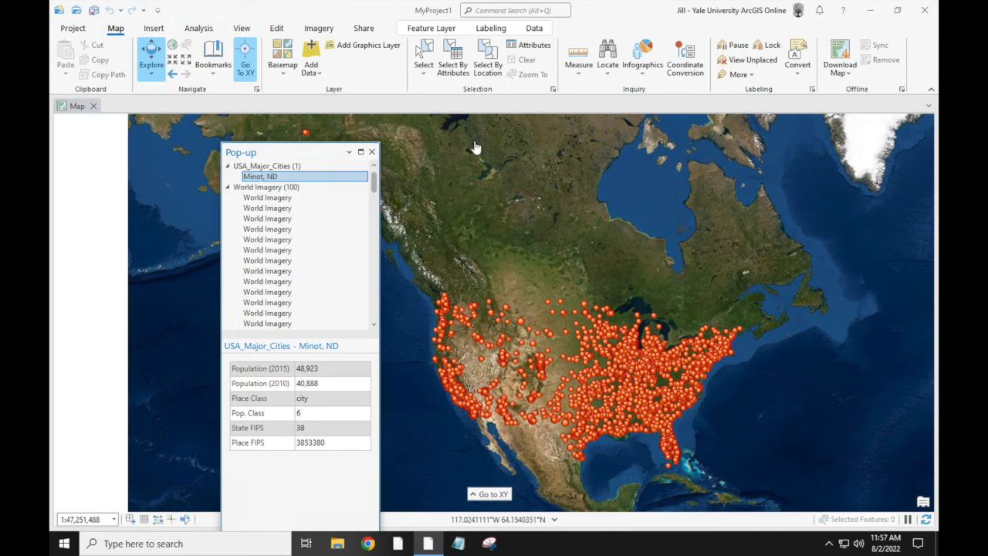
left_click(540, 339)
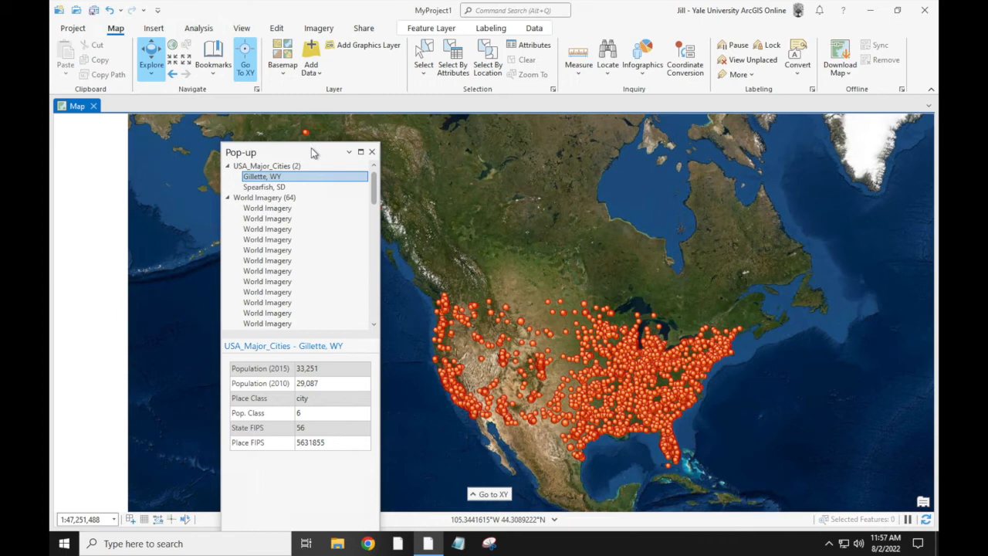
left_click_drag(312, 152, 227, 158)
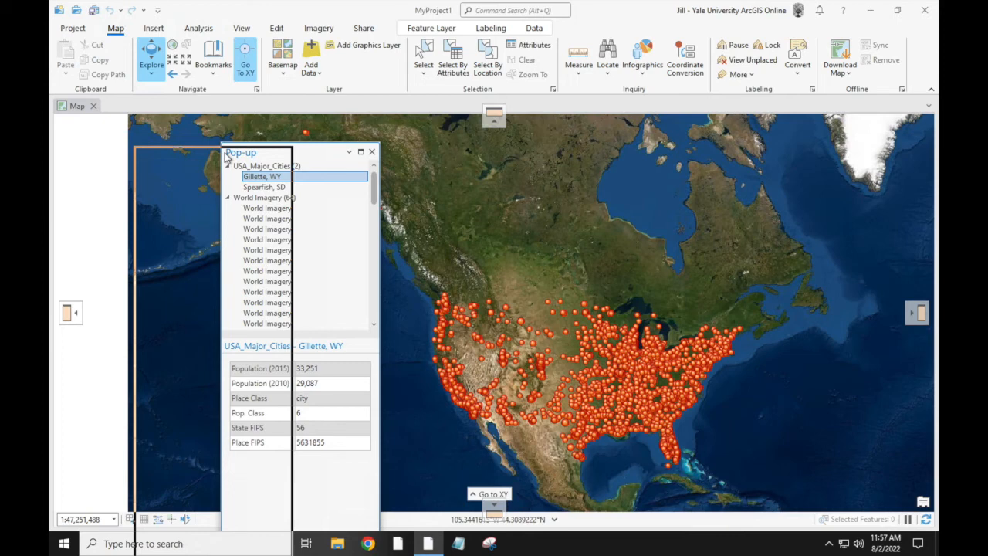
left_click_drag(227, 158, 67, 314)
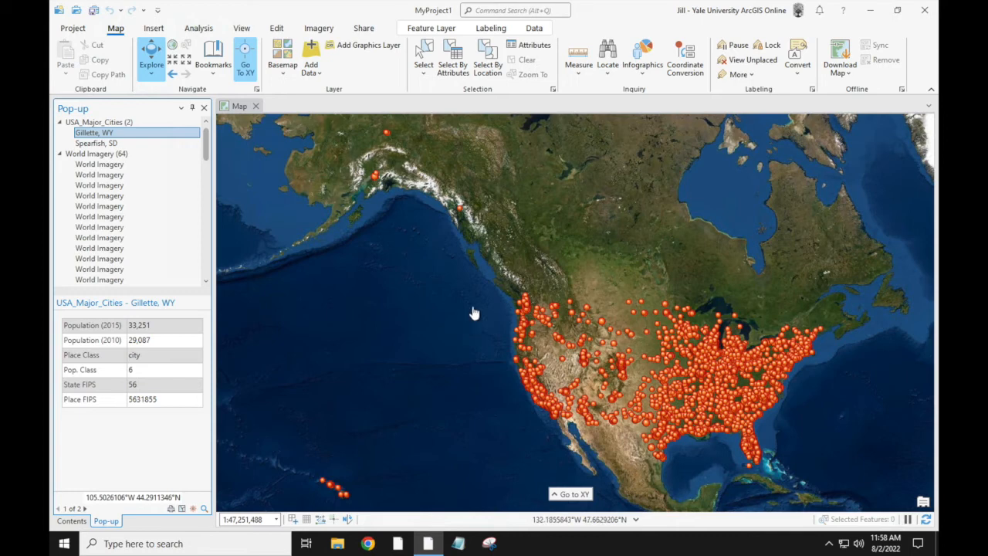
View the World Imagery pop-up in western Canada, set the Explore tool to No Pop-ups and close the Pop-up pane
left_click(517, 275)
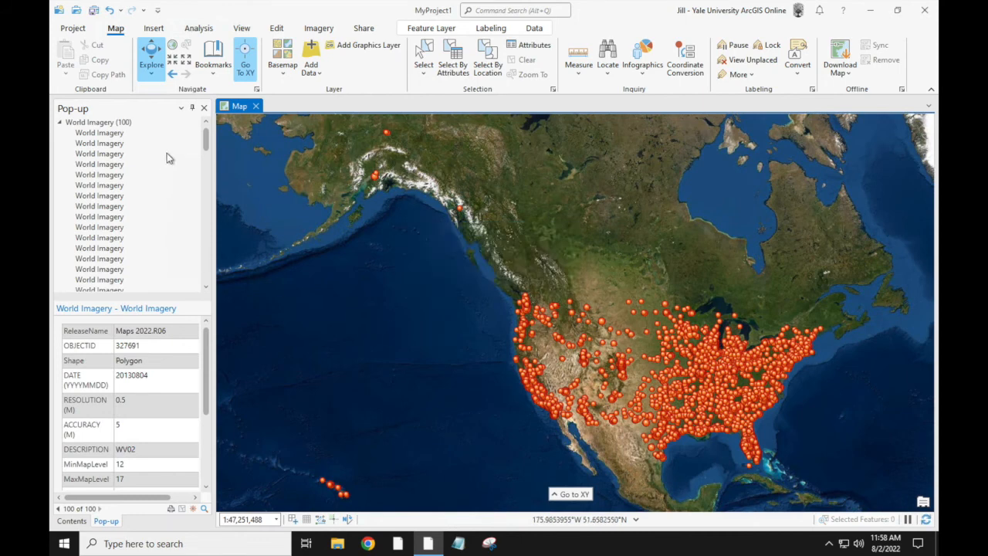
left_click(152, 73)
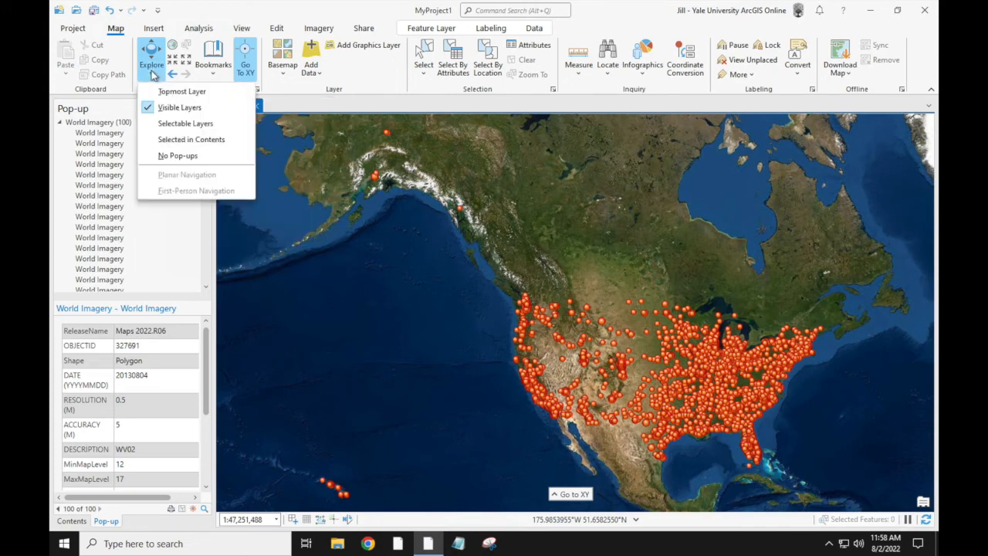
left_click(186, 156)
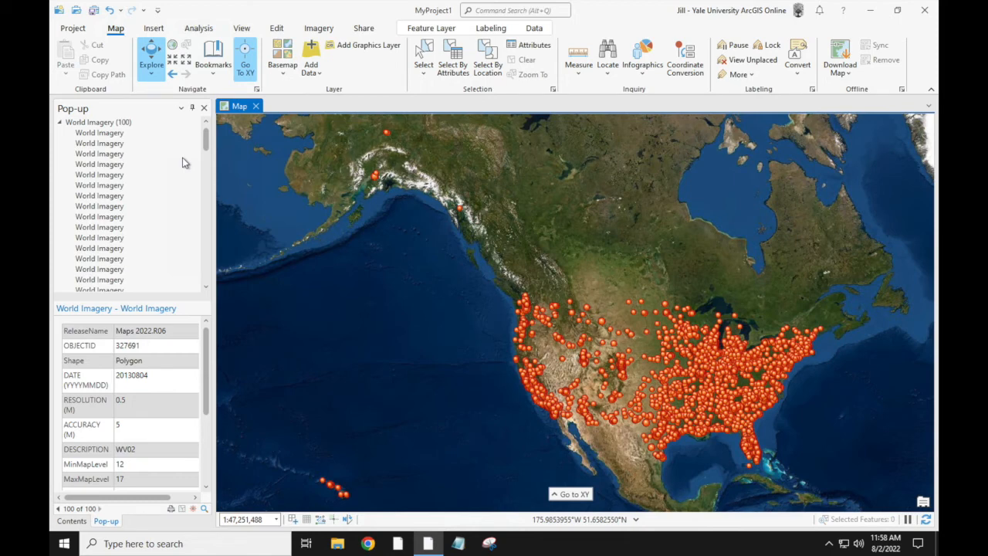
left_click(203, 108)
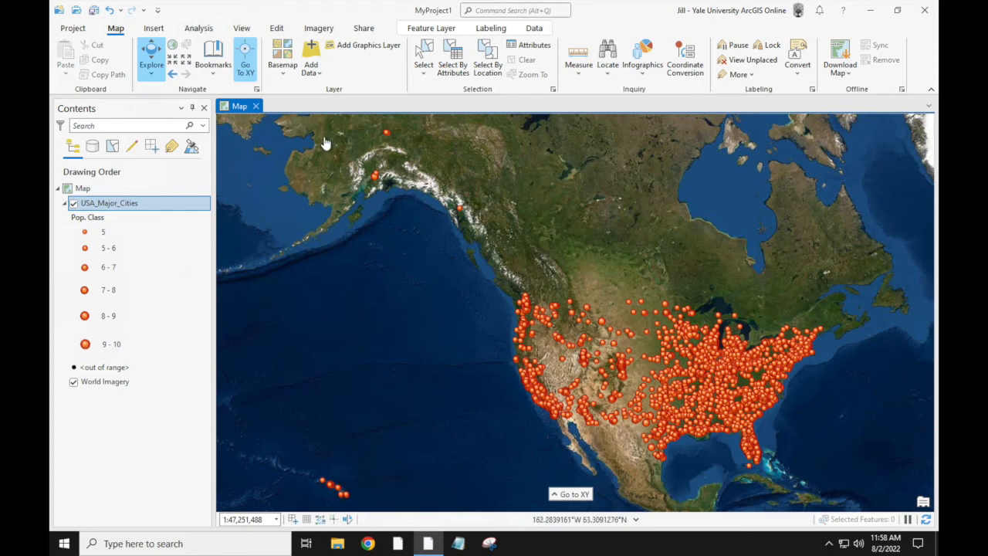
Add a graphics layer and draw two freehand lines around Florida and the Atlantic east of it
left_click(372, 51)
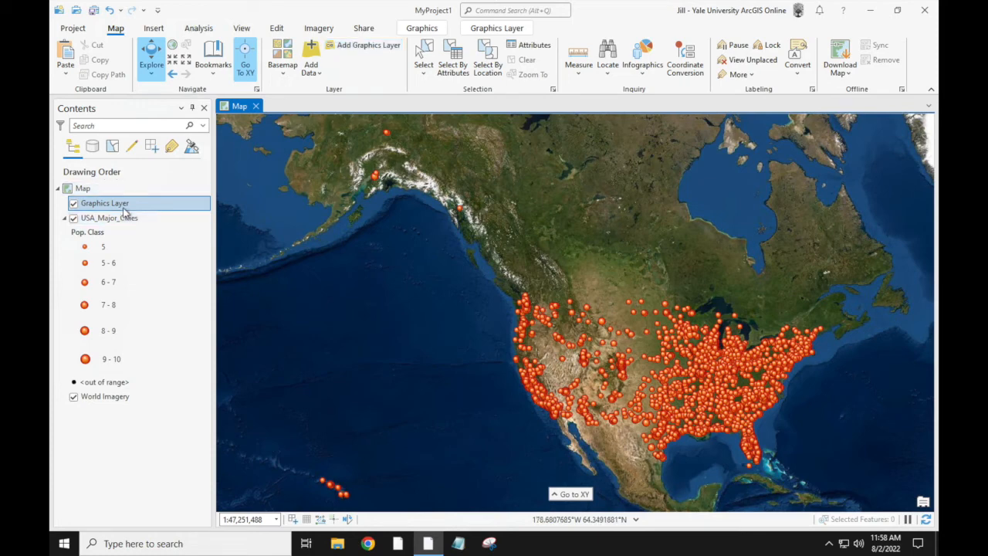
left_click(422, 28)
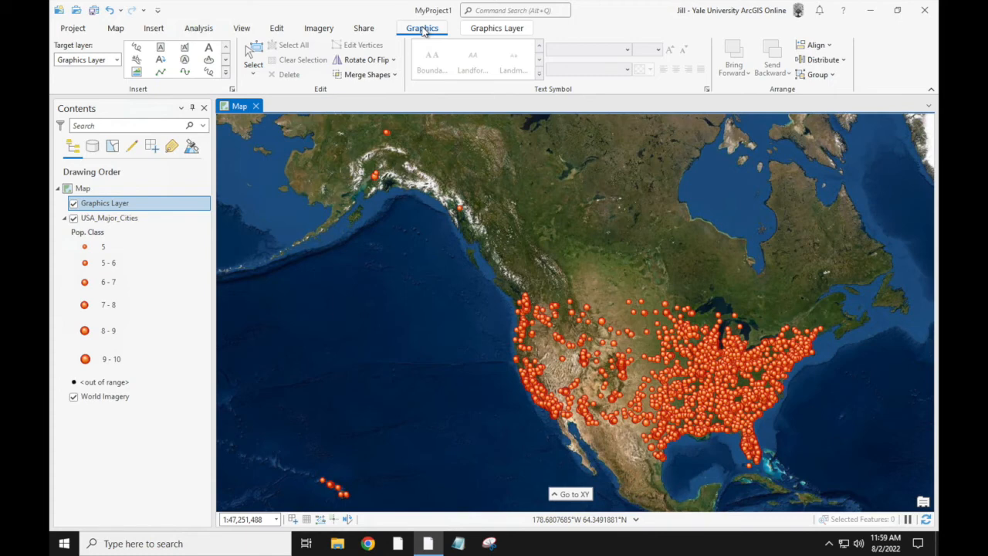
left_click(208, 72)
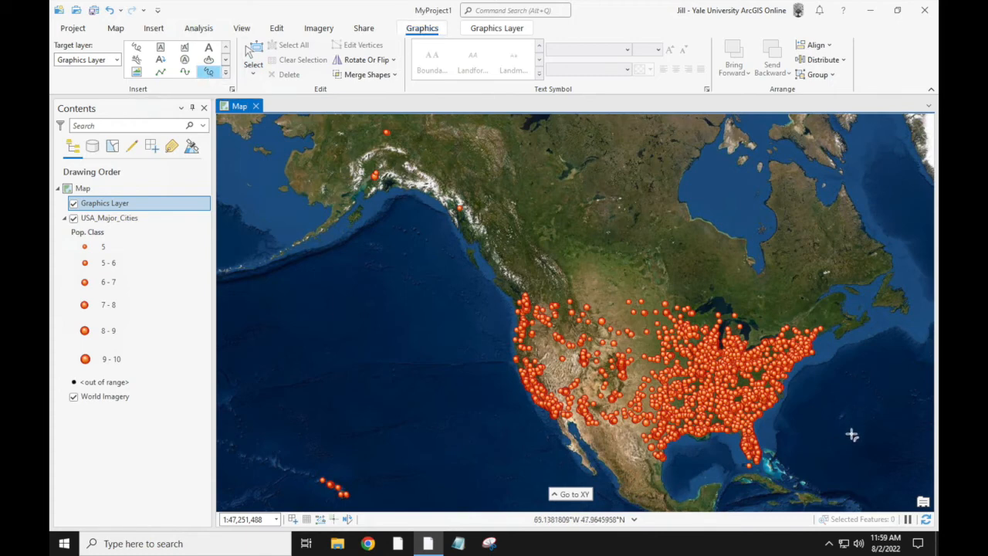
mouse_move(851, 460)
left_mouse_down()
mouse_move(811, 442)
mouse_move(747, 433)
mouse_move(752, 446)
mouse_move(852, 459)
left_mouse_up()
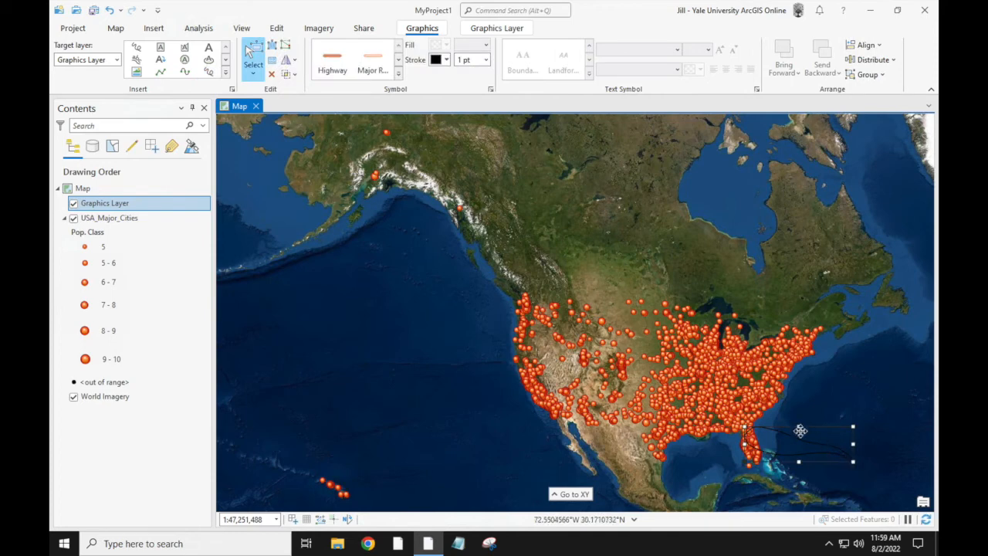
left_click(208, 73)
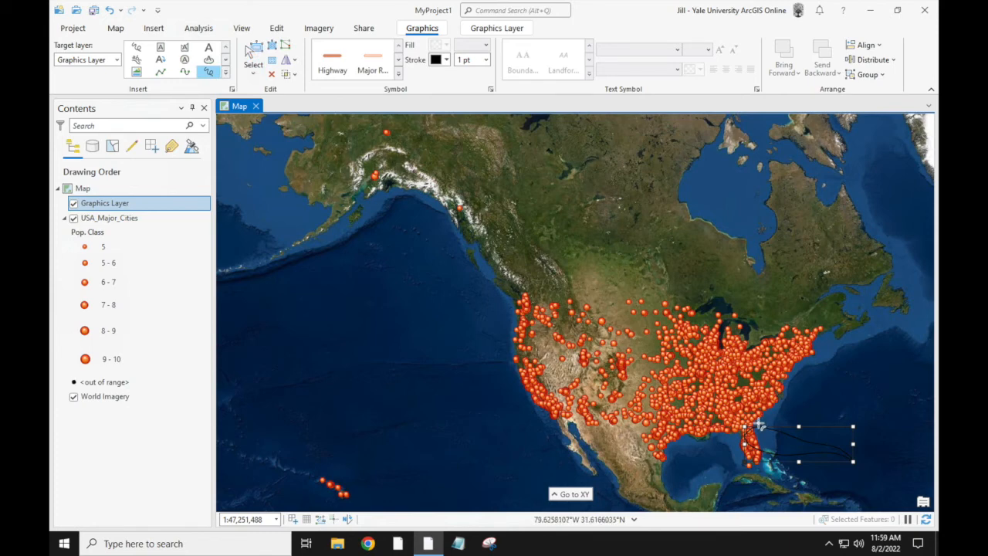
mouse_move(755, 427)
left_mouse_down()
mouse_move(721, 421)
mouse_move(709, 433)
mouse_move(731, 452)
mouse_move(755, 427)
left_mouse_up()
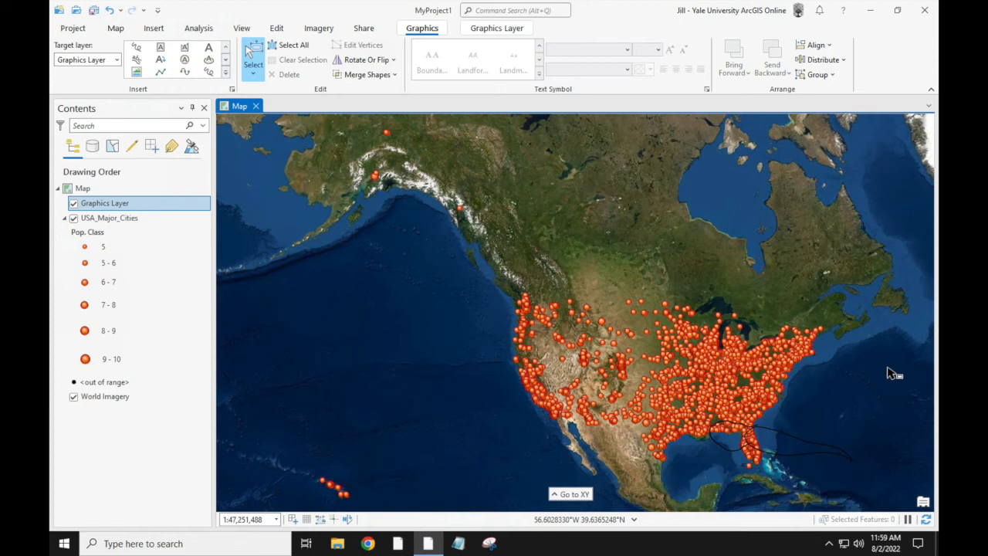
Remove the graphics layer with its freehand lines from the map
right_click(120, 209)
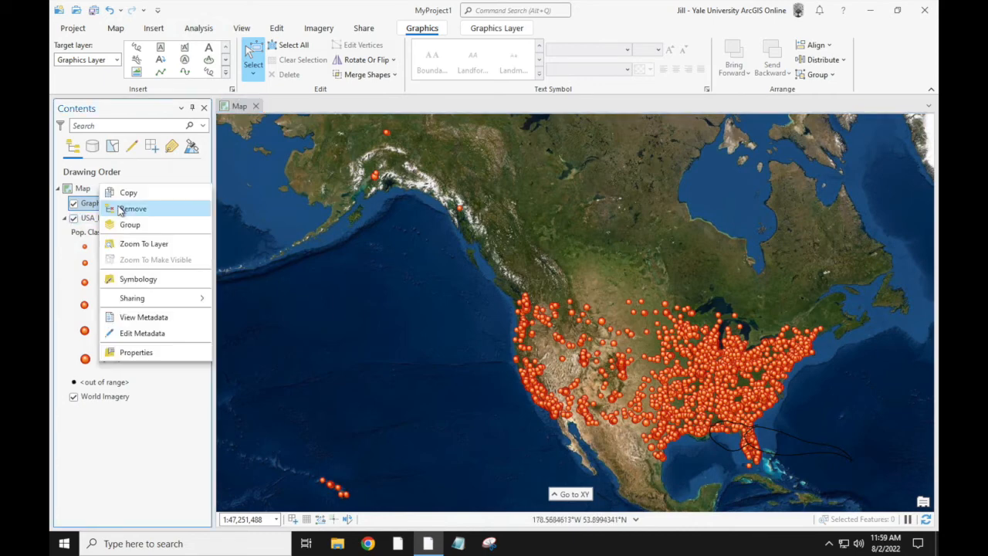
left_click(131, 208)
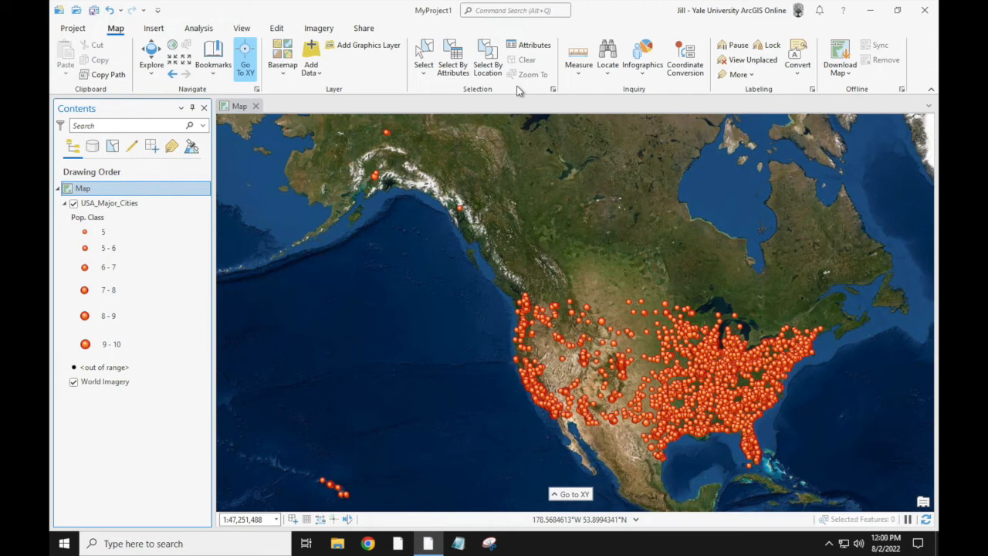
Select one city point in the northwestern United States with the Select tool and clear the selection
left_click(430, 56)
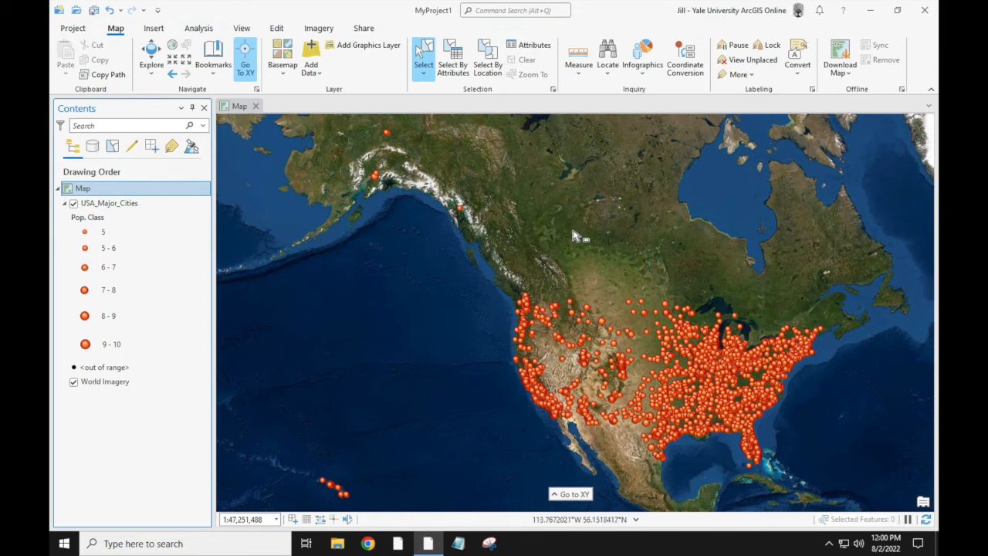
left_click(572, 306)
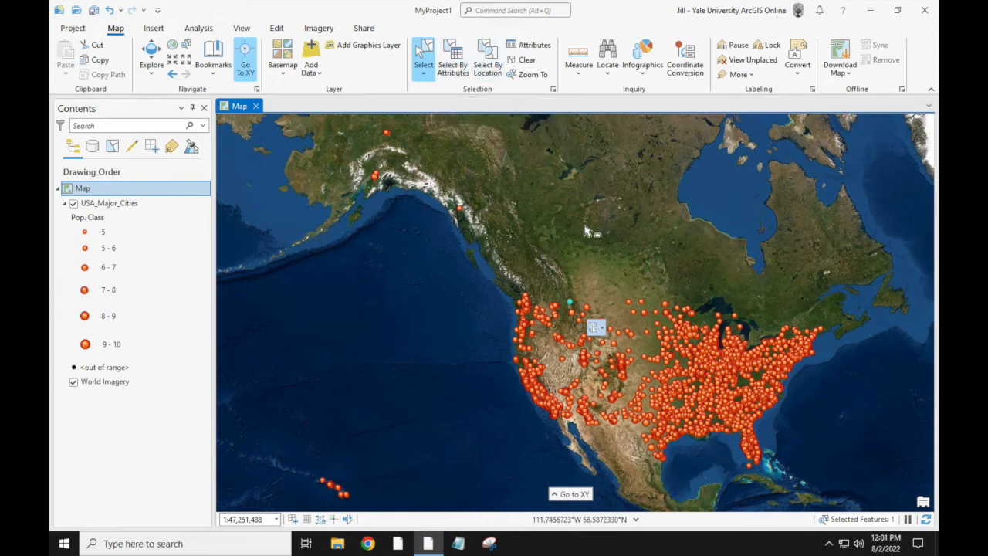
mouse_move(646, 236)
left_mouse_down()
mouse_move(703, 219)
mouse_move(661, 225)
left_mouse_up()
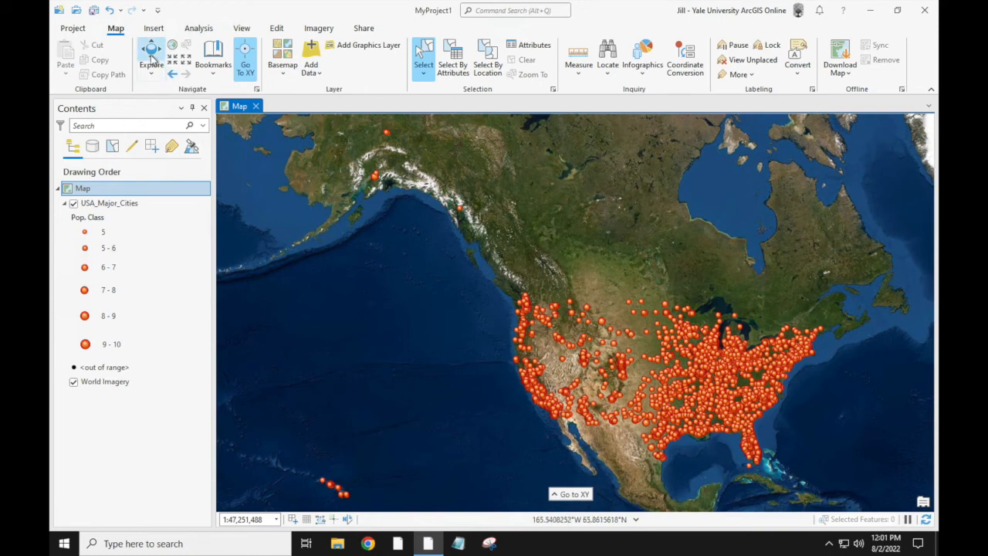
left_click(152, 60)
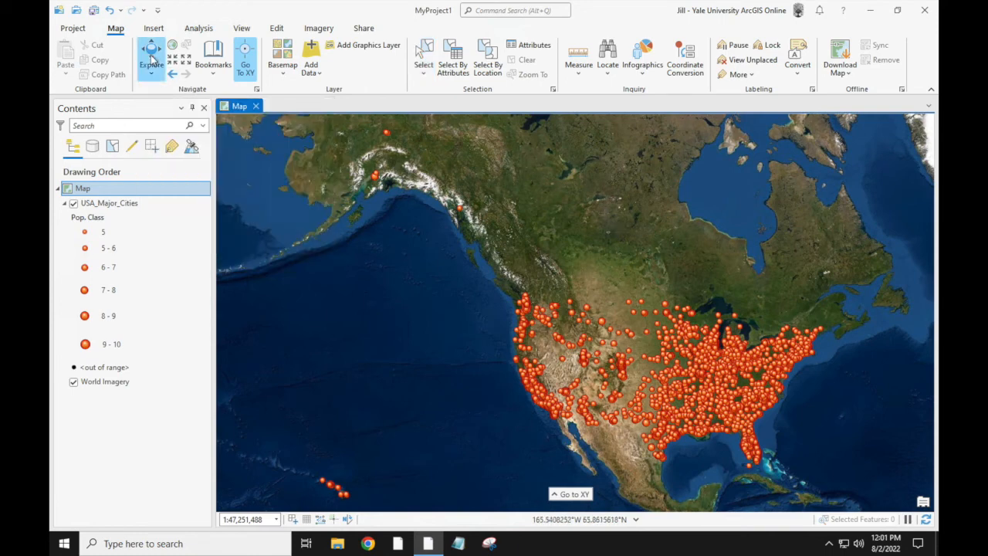
left_click(424, 51)
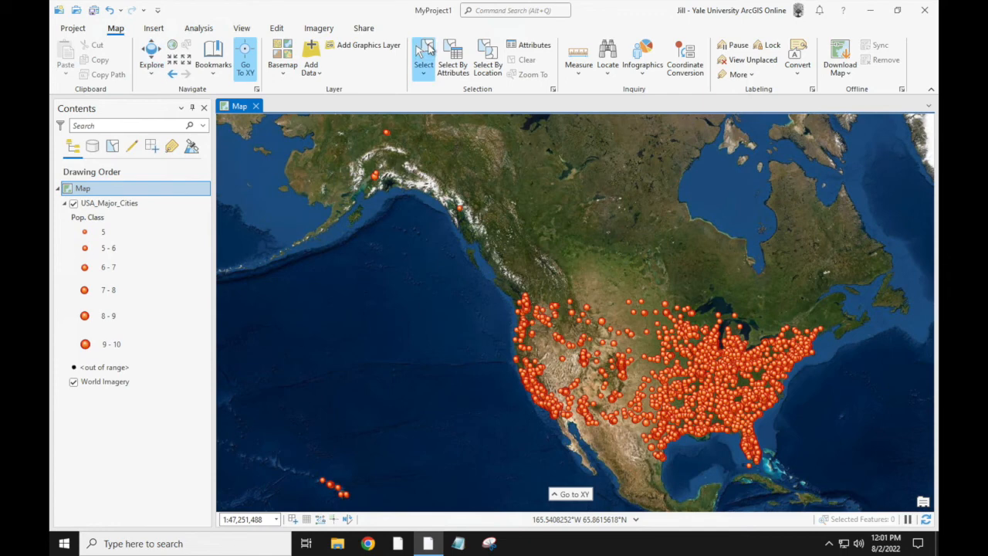
left_click(154, 59)
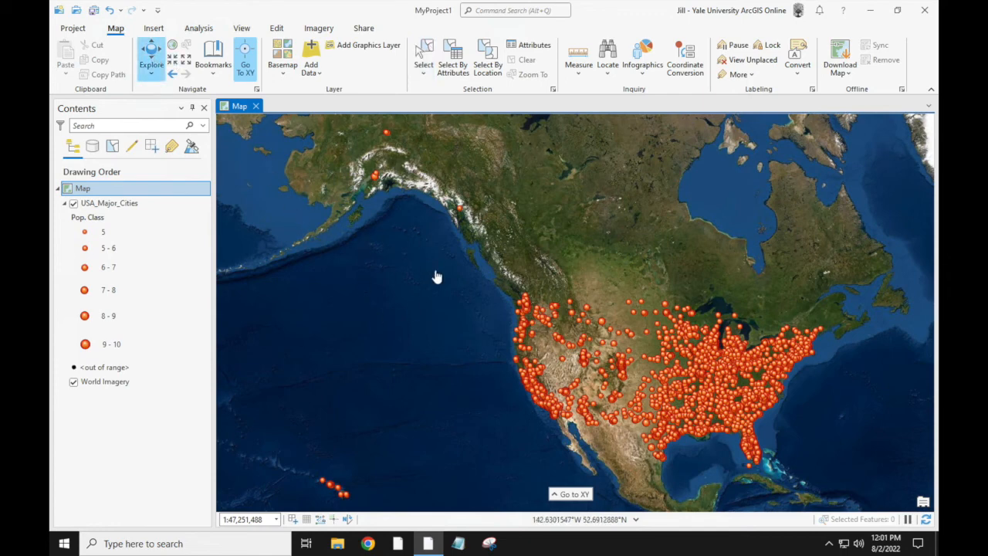
left_click(431, 55)
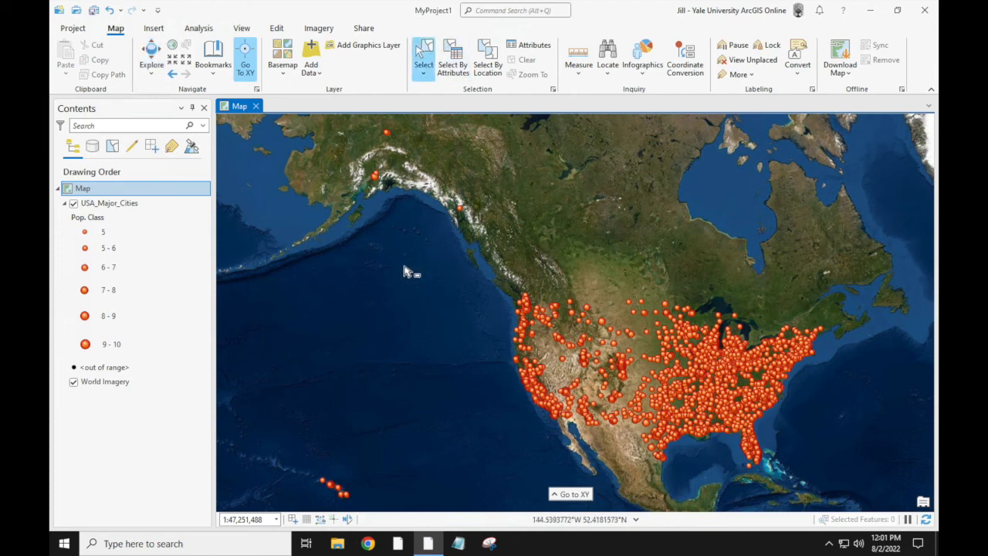
Measure the planar, metric distance along a multi-segment path from Hawaii across the northern US and Canada to Newfoundland, and close the measurement
left_click(152, 51)
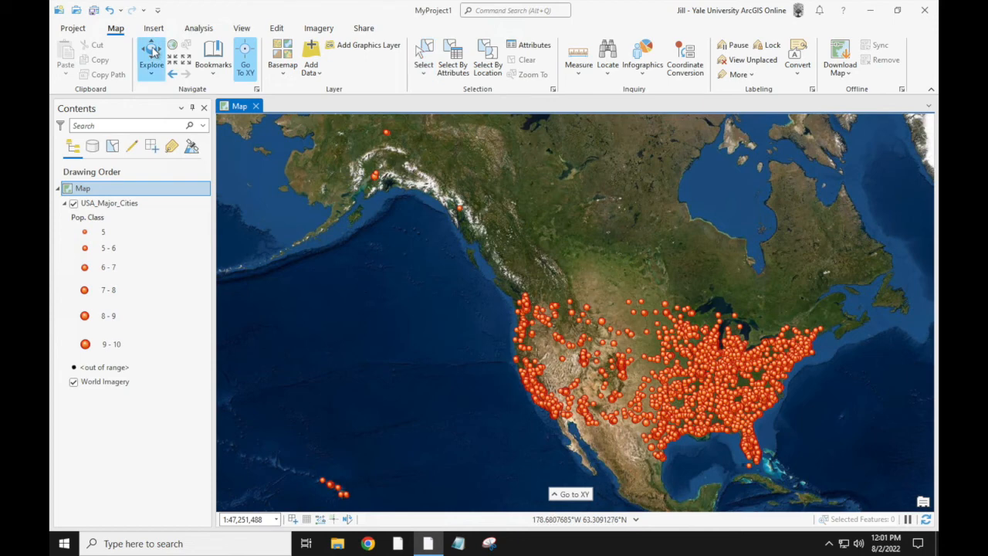
left_click_drag(417, 262, 420, 196)
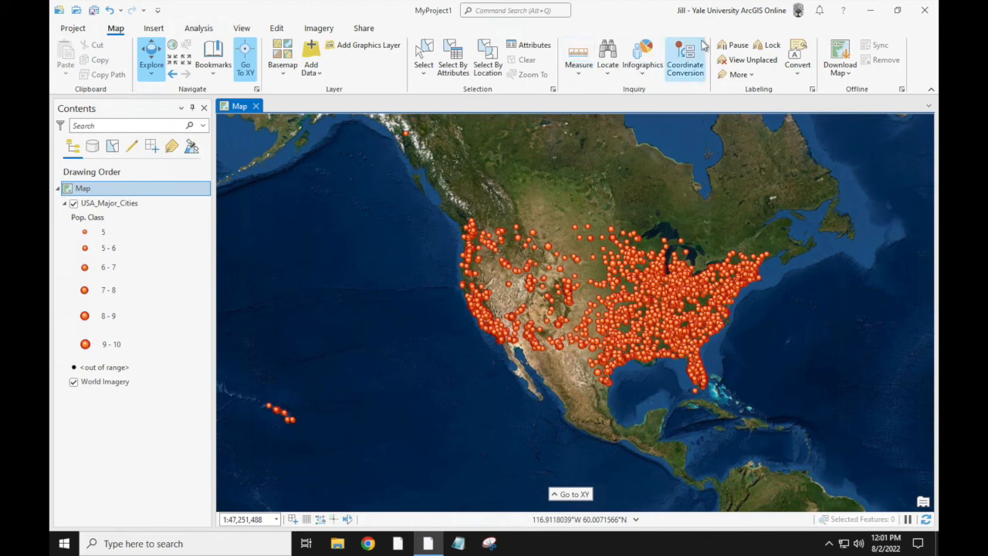
left_click(579, 65)
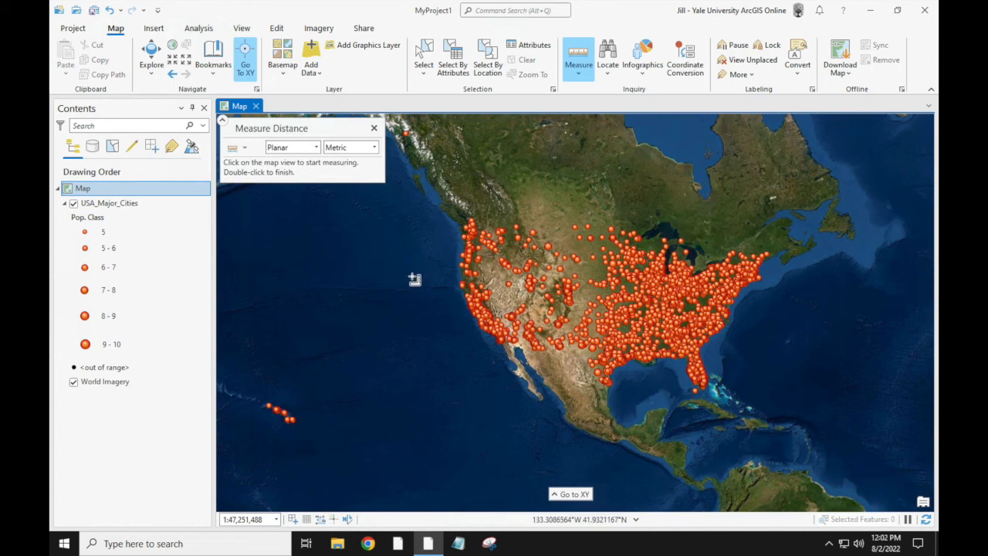
left_click(292, 419)
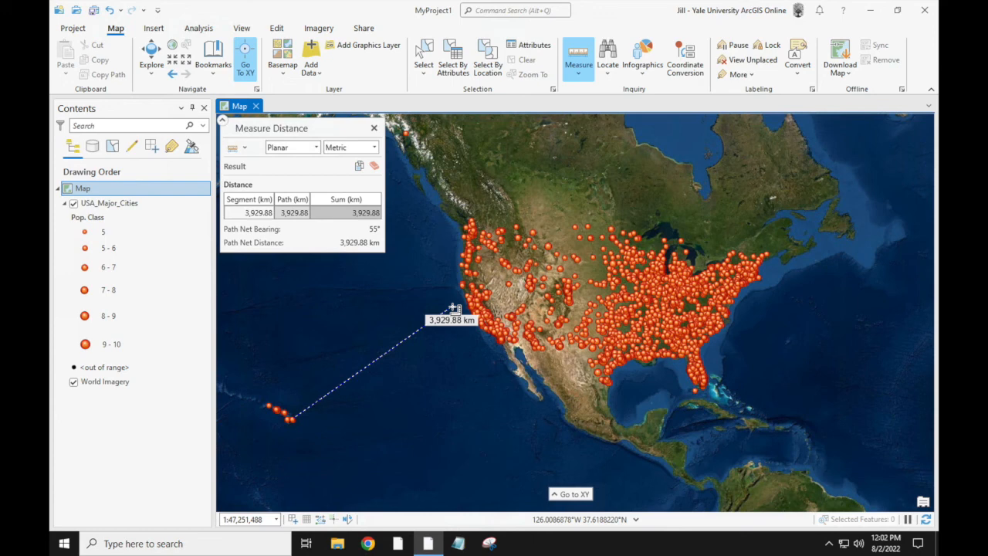
left_click(460, 291)
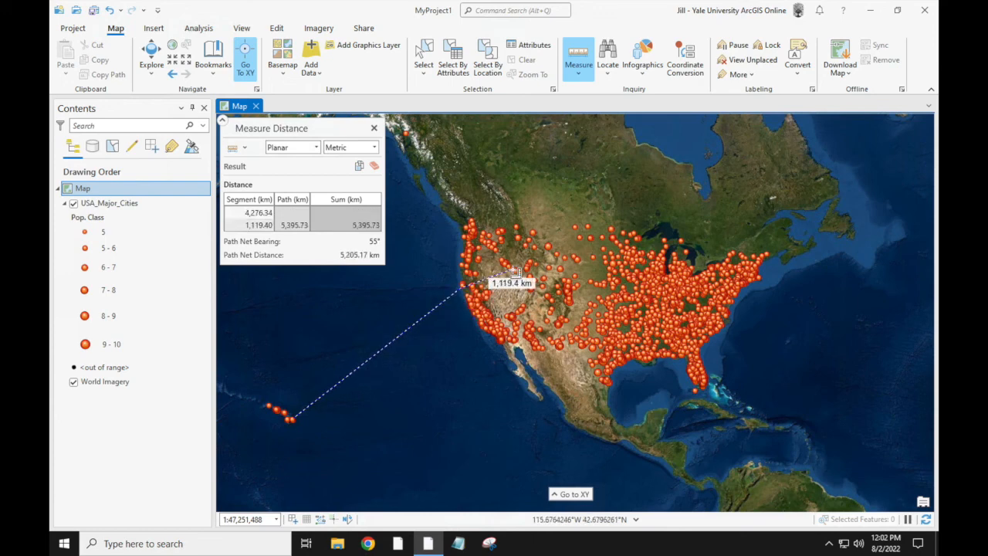
left_click(588, 225)
left_click(660, 204)
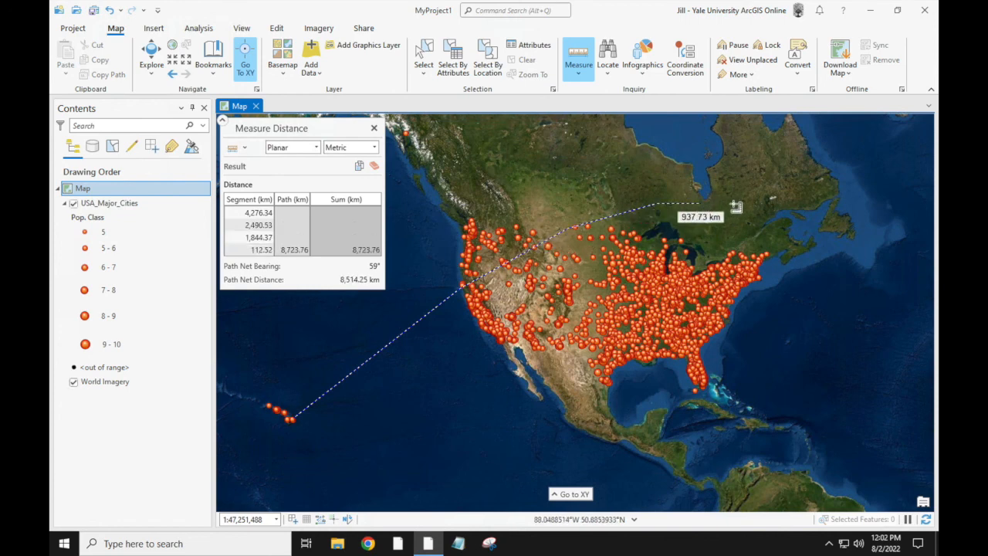
left_click(776, 209)
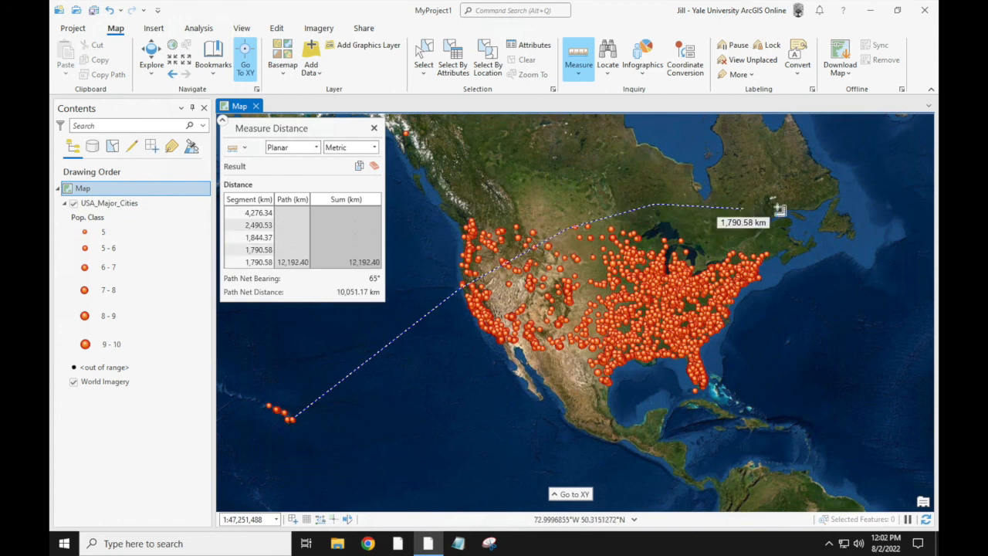
left_click(837, 222)
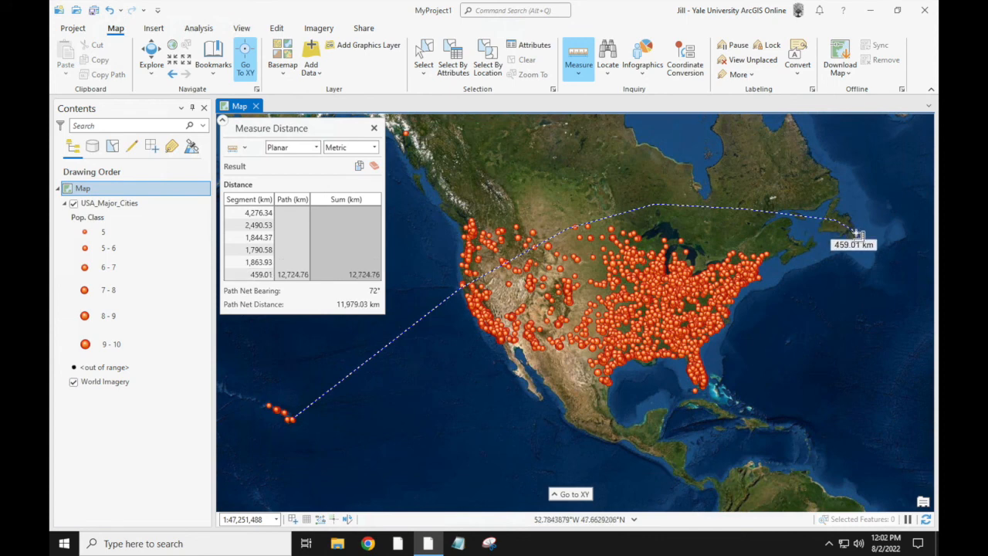
left_click(857, 234)
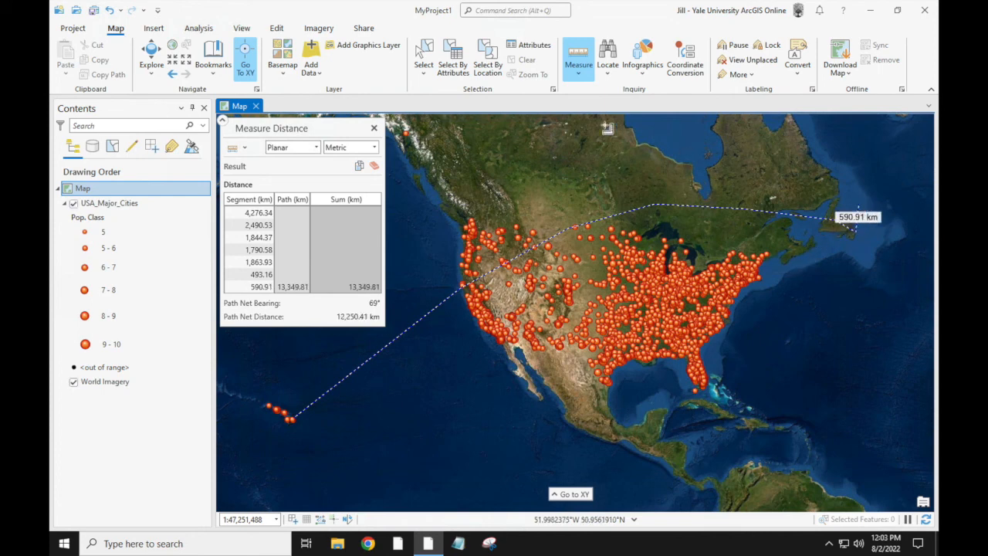
left_click(374, 129)
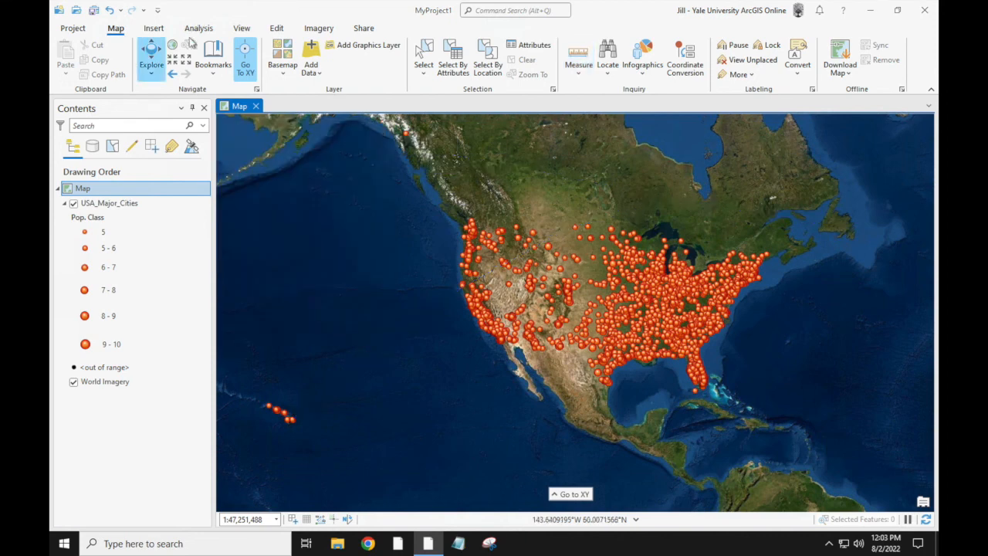